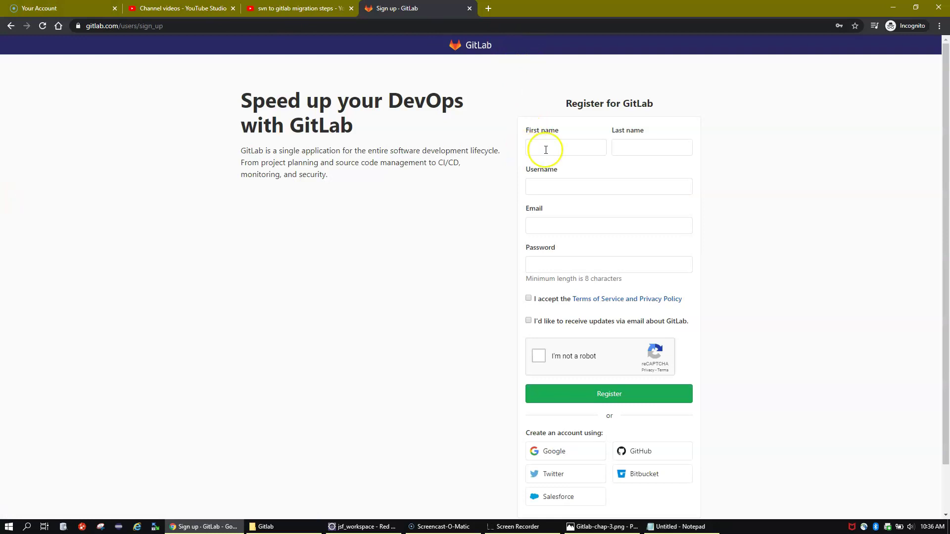
# Leave the registration form and switch to the sign-in page for an existing account.
pyautogui.click(775, 151)
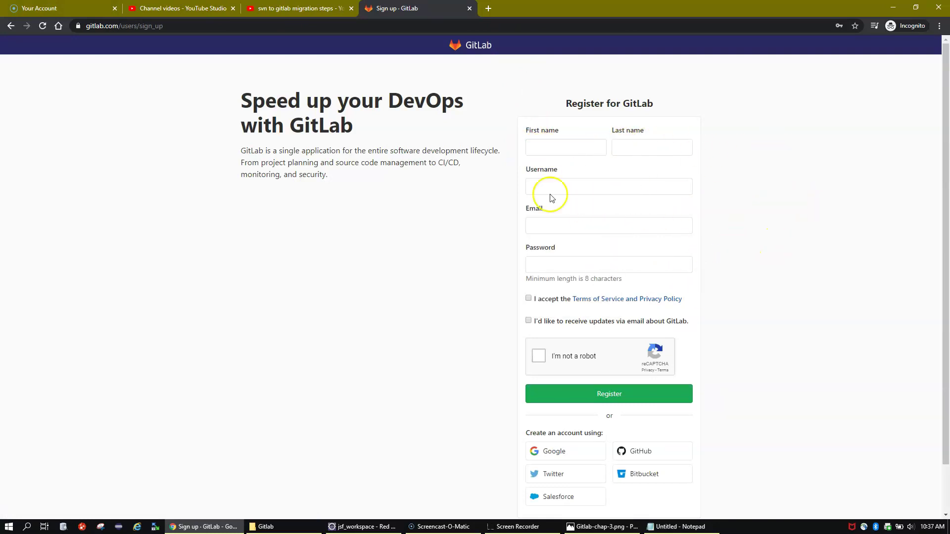
pyautogui.scroll(-1, 441, 244)
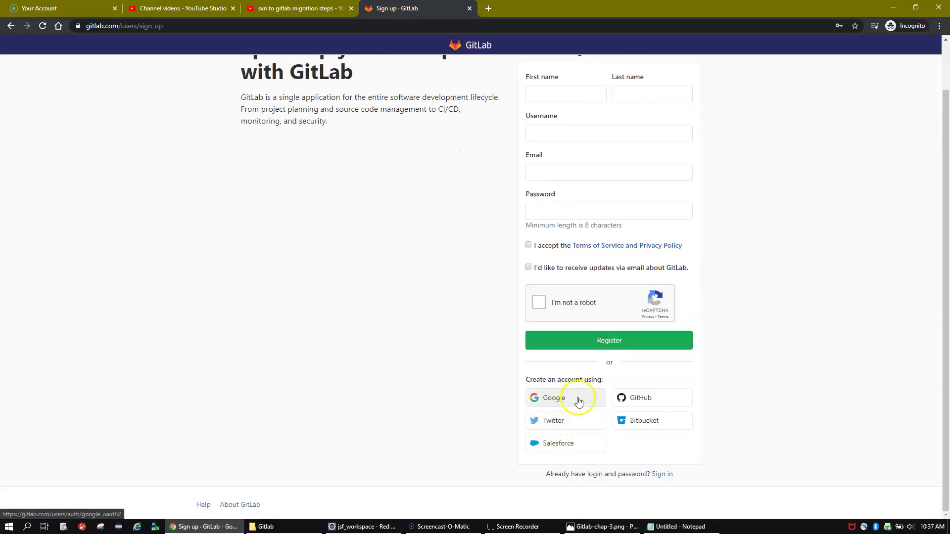
pyautogui.scroll(1, 569, 263)
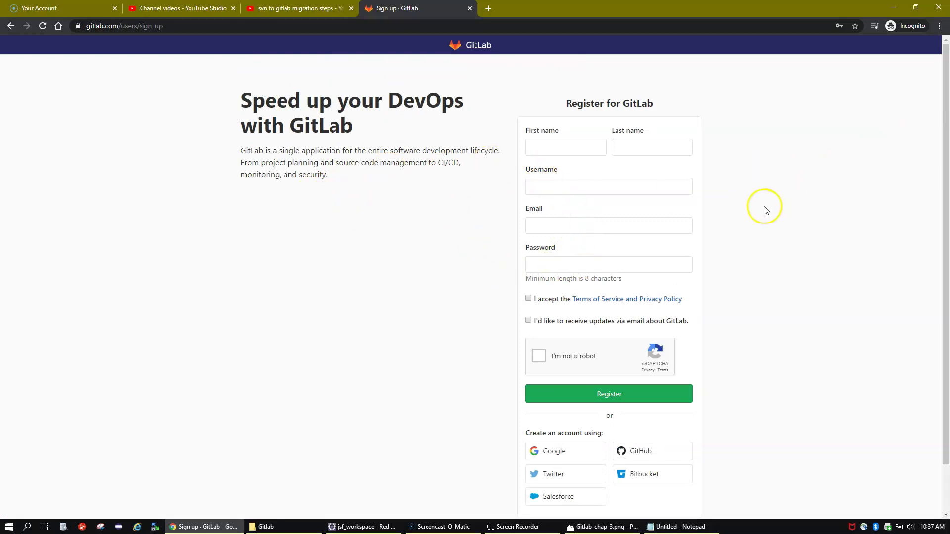
pyautogui.scroll(-1, 742, 248)
pyautogui.scroll(1, 702, 317)
pyautogui.scroll(-1, 700, 381)
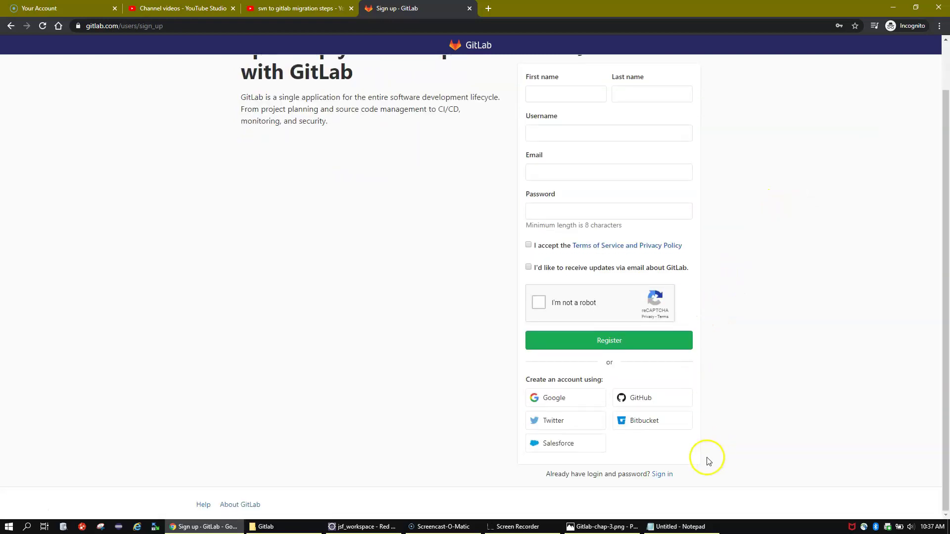
pyautogui.click(662, 474)
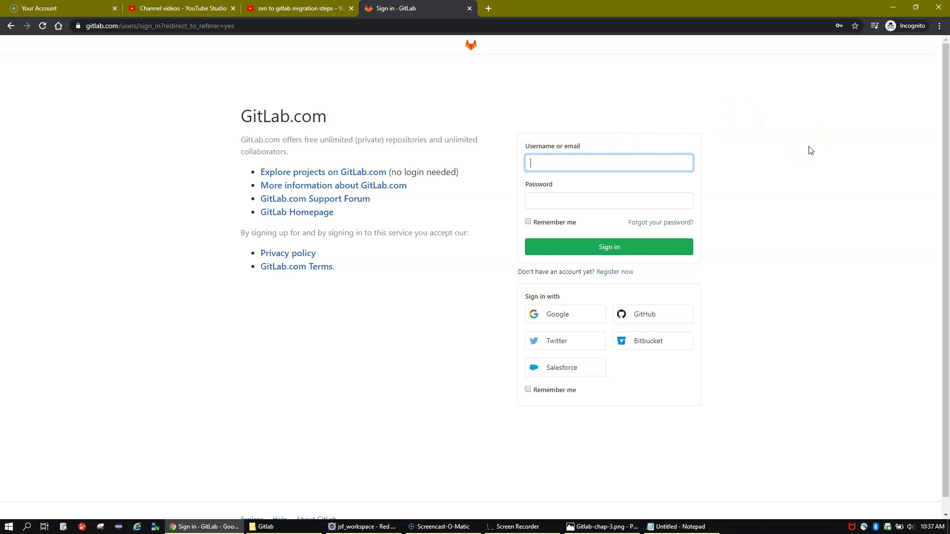
# Sign in with the saved Chrome login and view Your groups, showing abc-banking-group.
pyautogui.write('rchand-git')
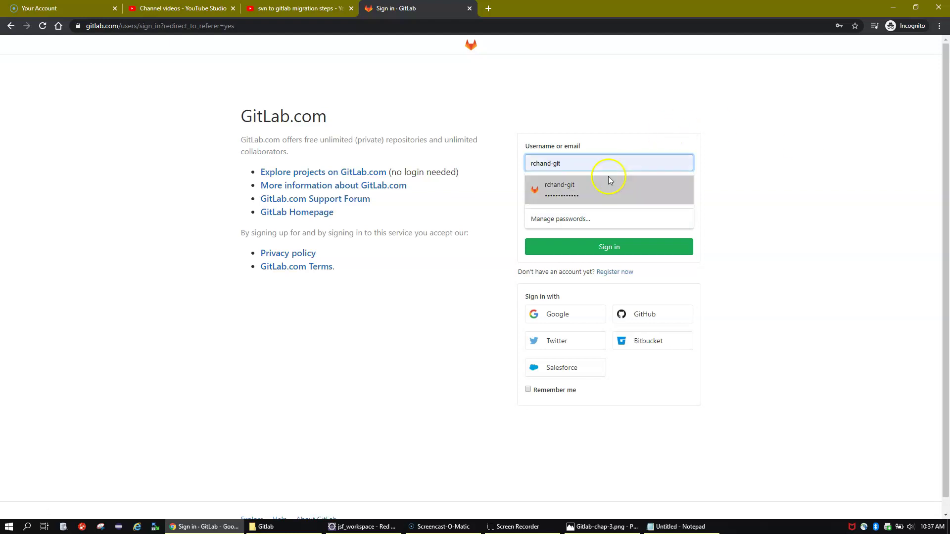
pyautogui.click(601, 187)
pyautogui.click(595, 253)
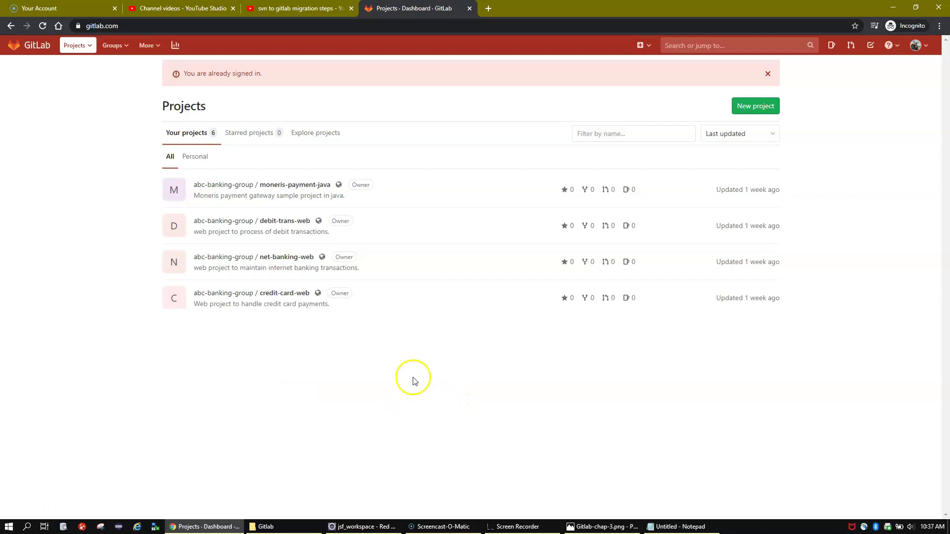
pyautogui.click(110, 46)
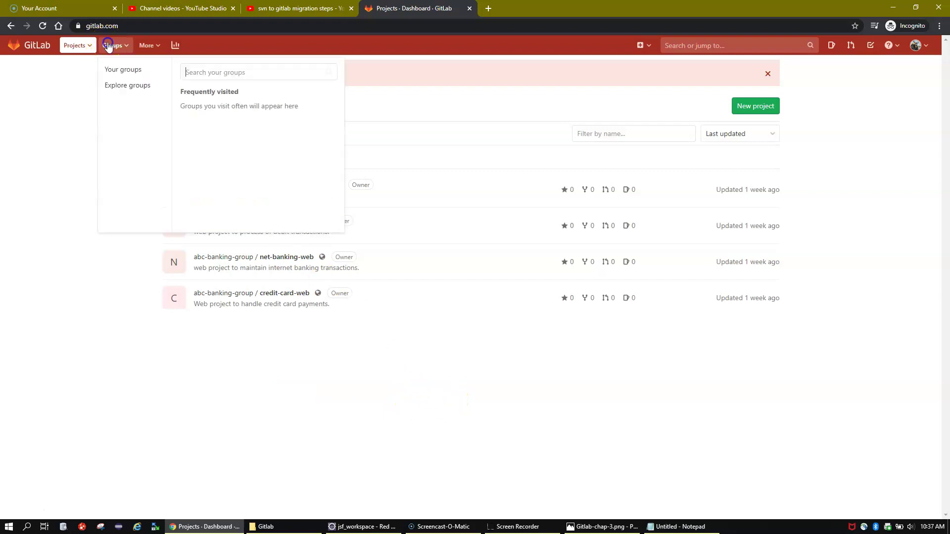
pyautogui.click(122, 70)
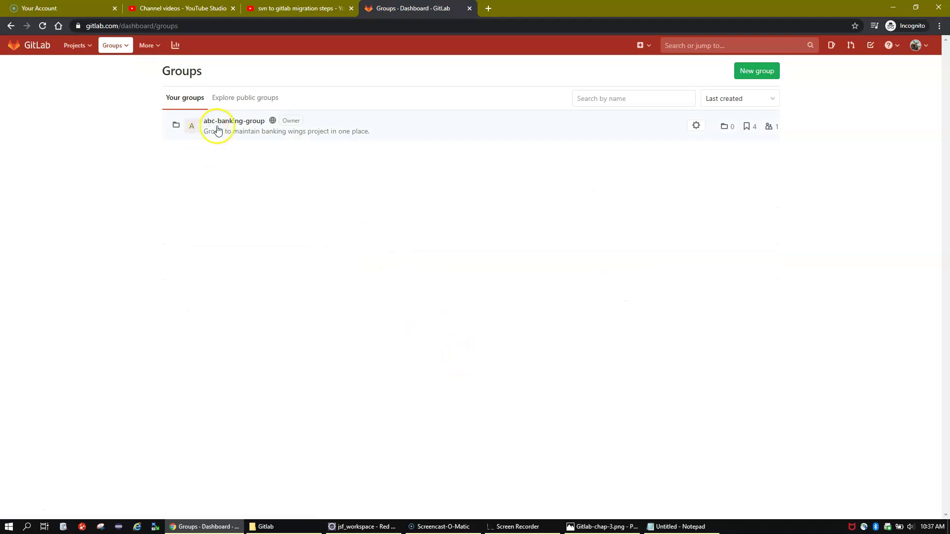
# Add the line 'GROUP - multiple projects' to the end of the Notepad notes.
pyautogui.click(685, 526)
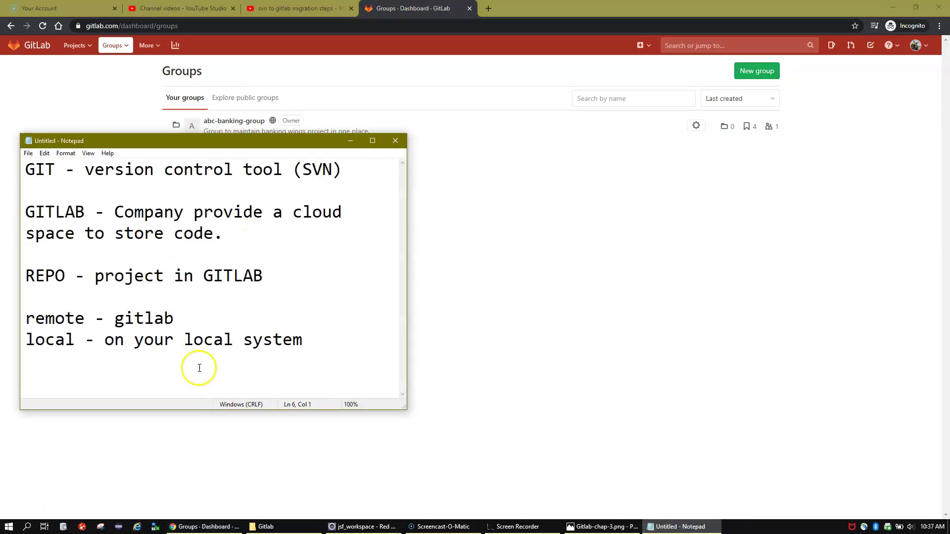
pyautogui.click(348, 344)
pyautogui.press('Return')
pyautogui.press('Return')
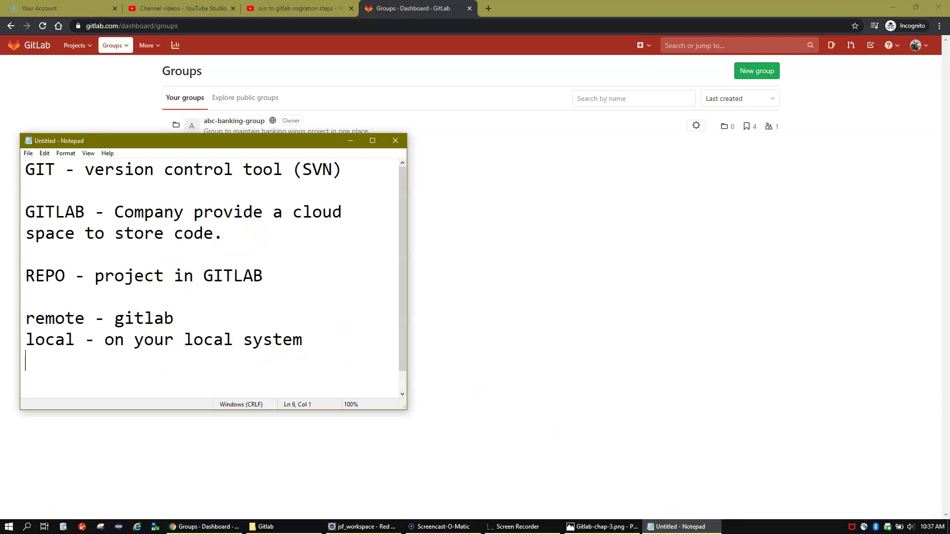
pyautogui.write('gRo')
pyautogui.press('BackSpace')
pyautogui.press('BackSpace')
pyautogui.press('BackSpace')
pyautogui.write('GROUP -')
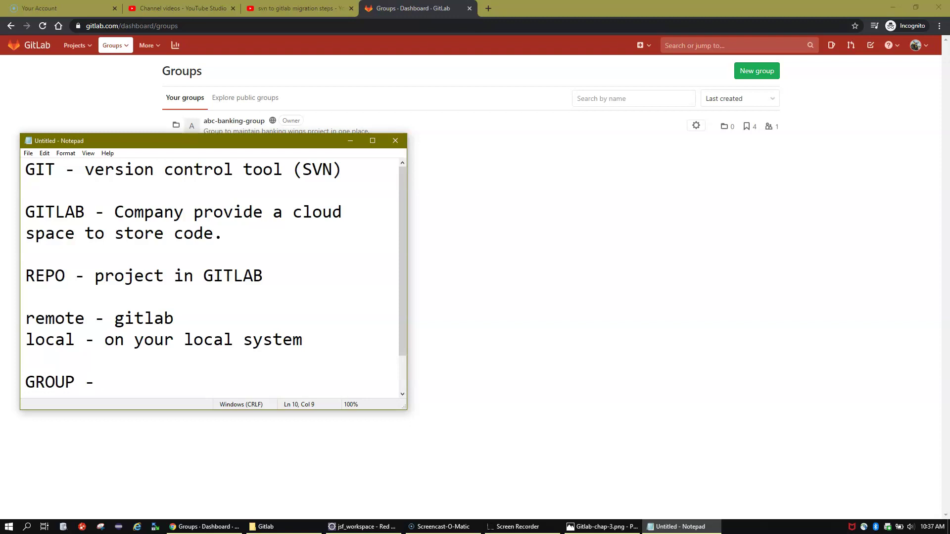
pyautogui.write(' multiple projects')
pyautogui.press('Return')
pyautogui.press('Return')
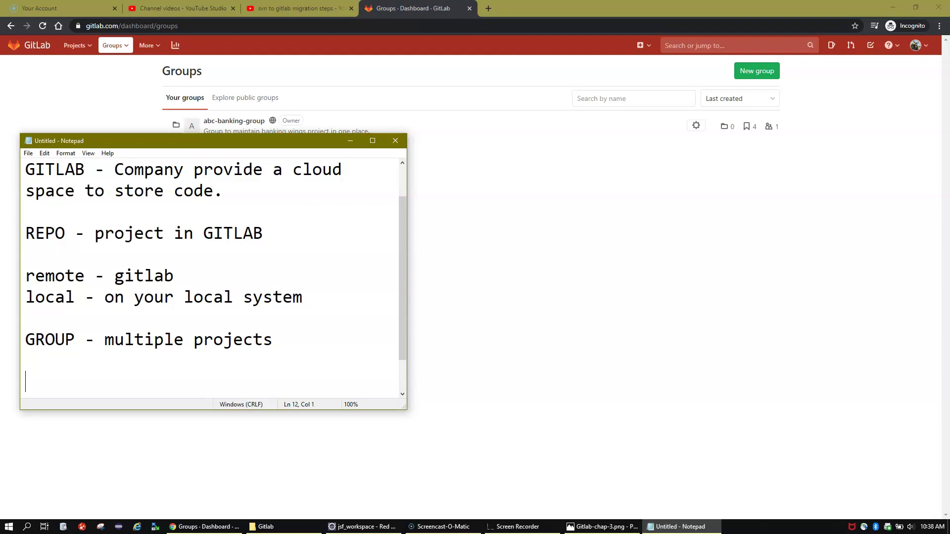
# Add 'MY-group - my-project' below it and bring the browser back to front.
pyautogui.write('MY-ggrou')
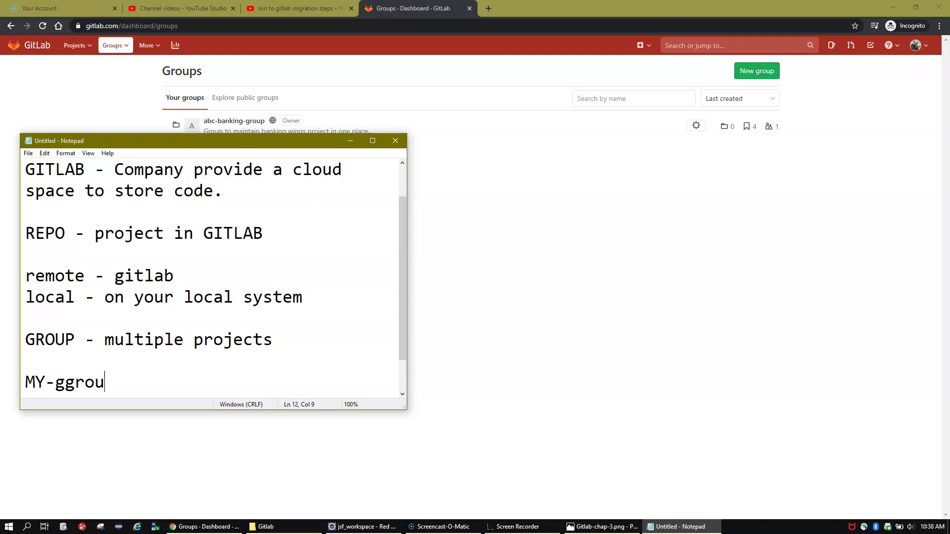
pyautogui.press('BackSpace')
pyautogui.press('BackSpace')
pyautogui.press('BackSpace')
pyautogui.press('BackSpace')
pyautogui.write('roup - my')
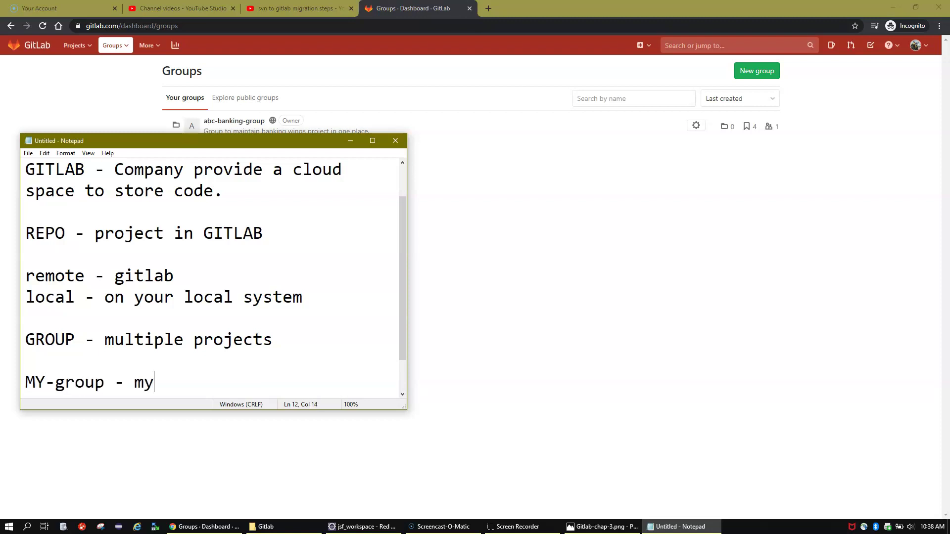
pyautogui.write('-prjoec')
pyautogui.press('BackSpace')
pyautogui.press('BackSpace')
pyautogui.press('BackSpace')
pyautogui.write('ject')
pyautogui.press('Return')
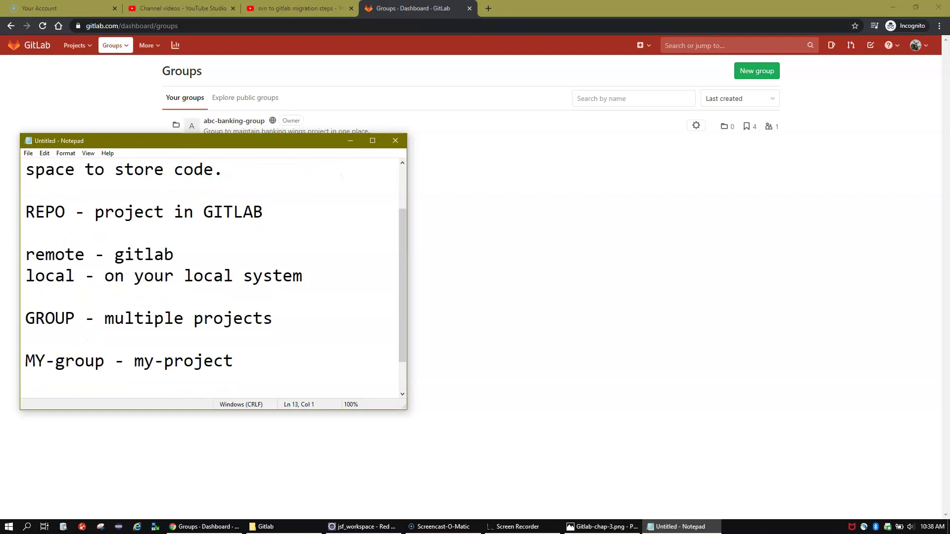
pyautogui.press('Return')
pyautogui.write('my-proije')
pyautogui.press('BackSpace')
pyautogui.press('BackSpace')
pyautogui.press('BackSpace')
pyautogui.press('BackSpace')
pyautogui.press('BackSpace')
pyautogui.press('BackSpace')
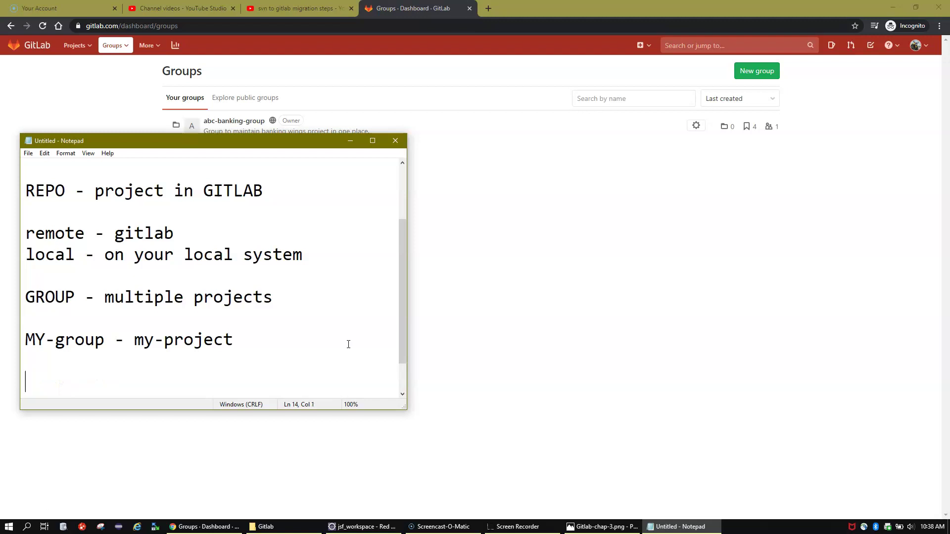
pyautogui.click(838, 335)
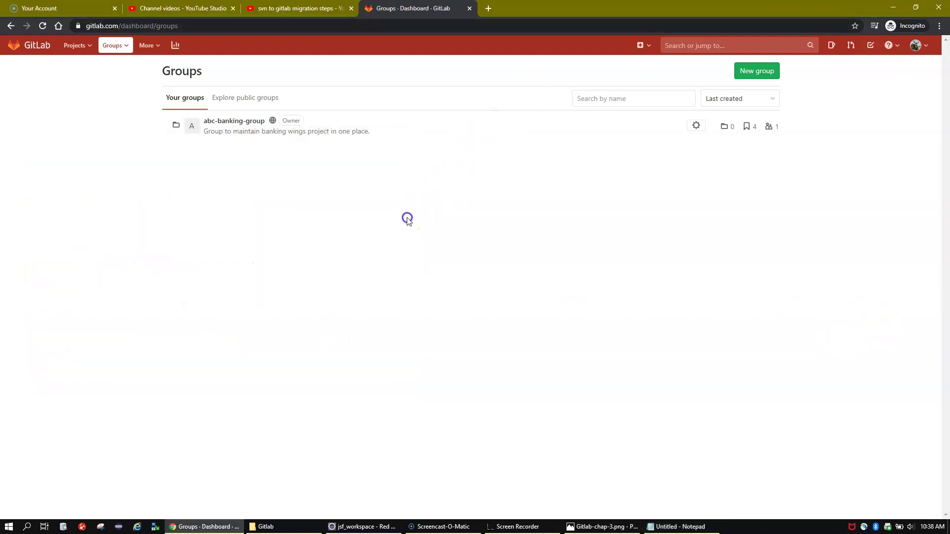
# Return from the GitLab home to the Your groups dashboard.
pyautogui.click(36, 46)
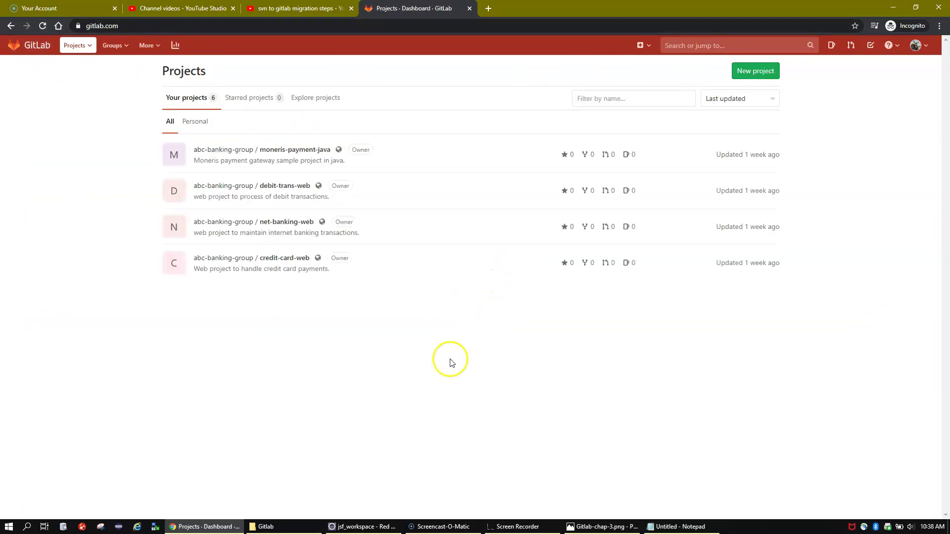
pyautogui.click(112, 50)
pyautogui.click(118, 68)
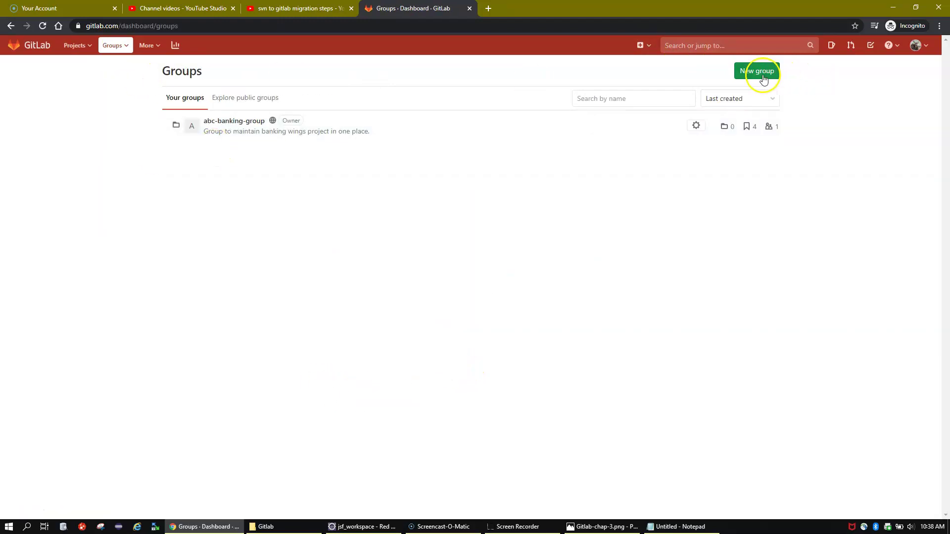
pyautogui.click(644, 45)
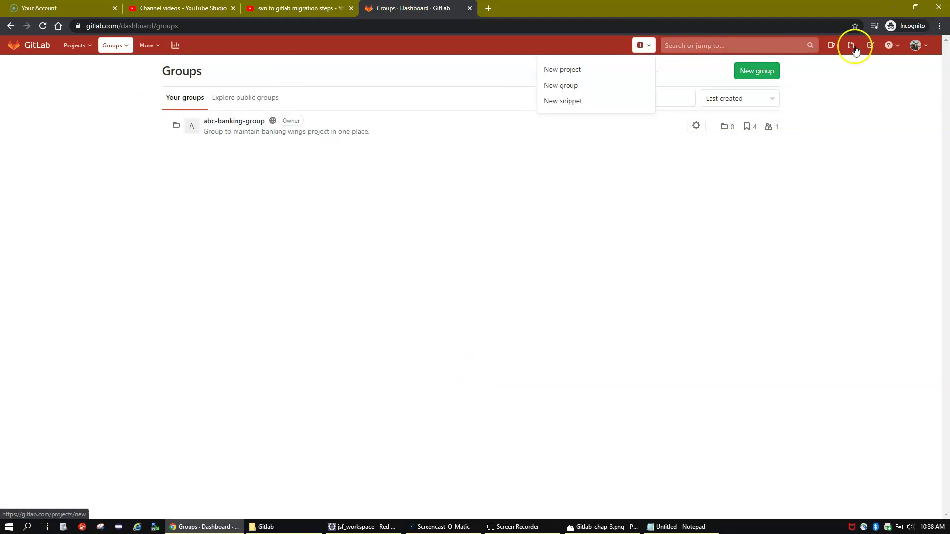
# Zoom the browser page to 150%.
pyautogui.click(939, 25)
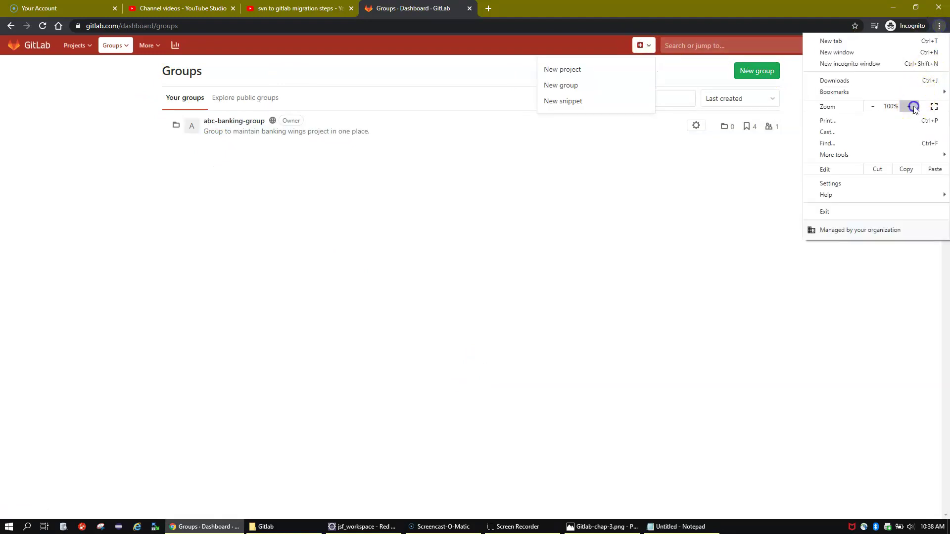
pyautogui.click(911, 106)
pyautogui.click(910, 106)
pyautogui.click(911, 106)
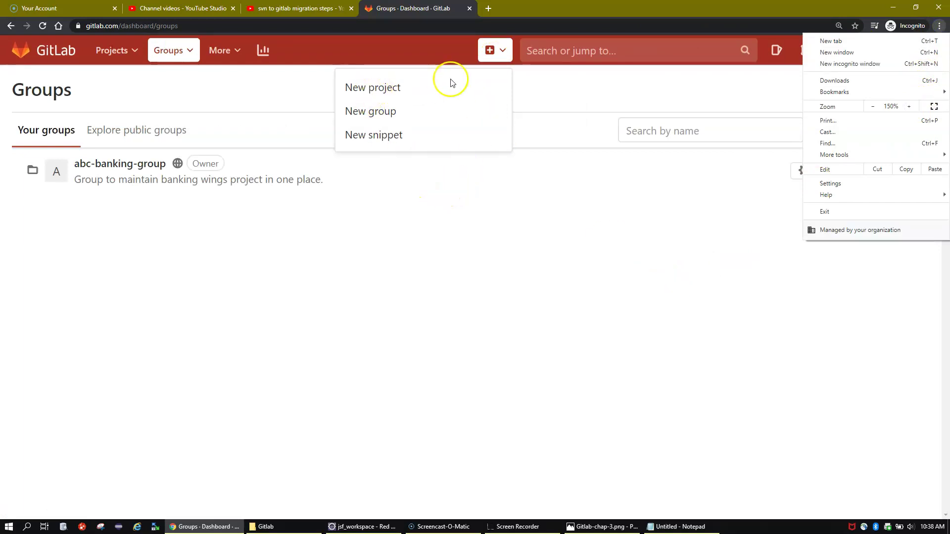
pyautogui.click(417, 312)
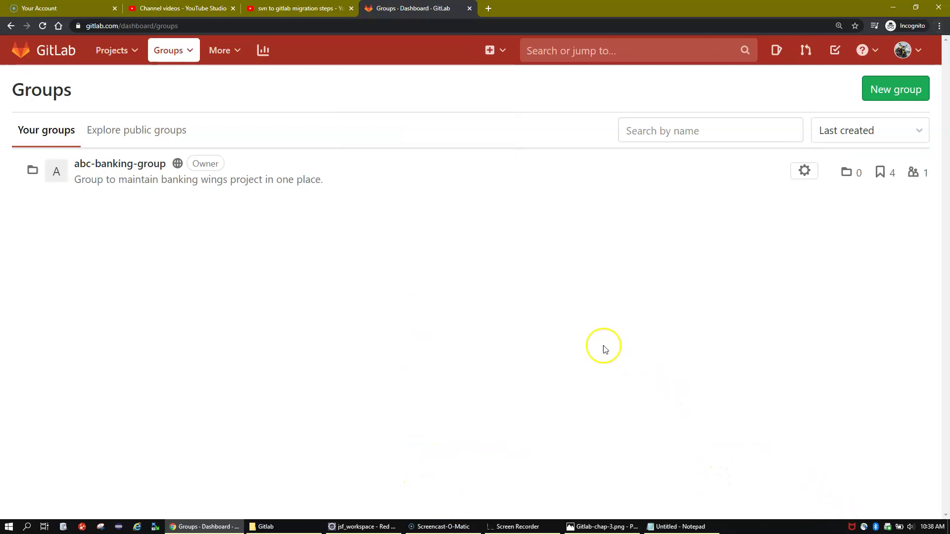
# Name a new group 'Gitlab-webseries' and begin its description with 'New webseries with'.
pyautogui.click(883, 90)
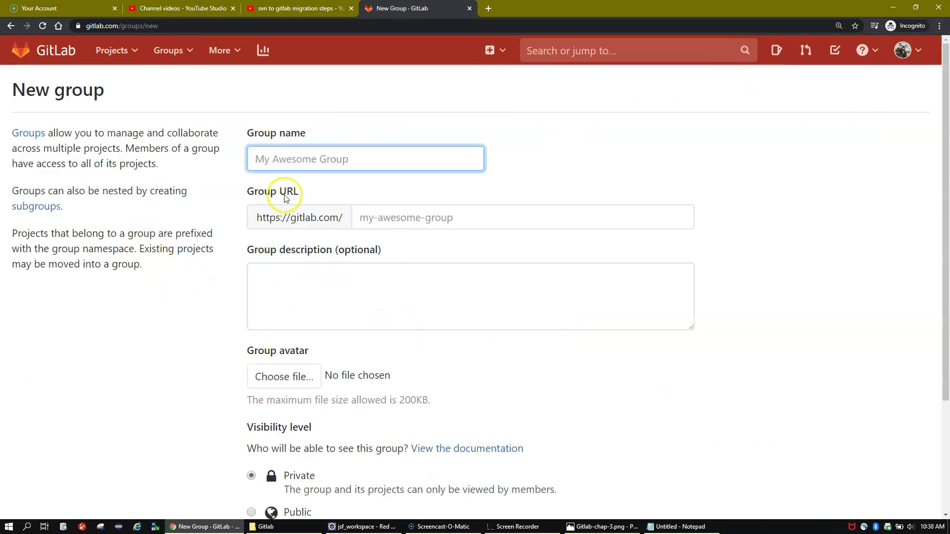
pyautogui.write('Gitl')
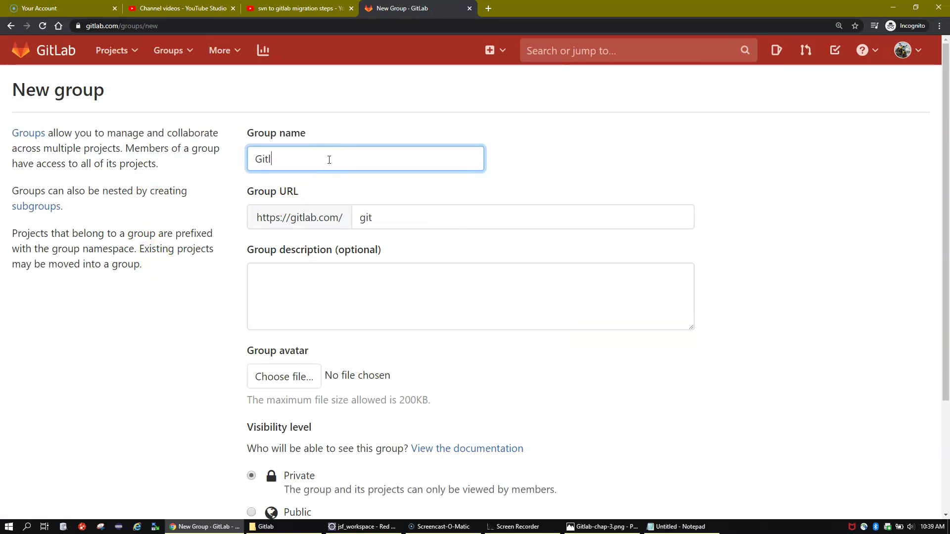
pyautogui.write('ab-webseries')
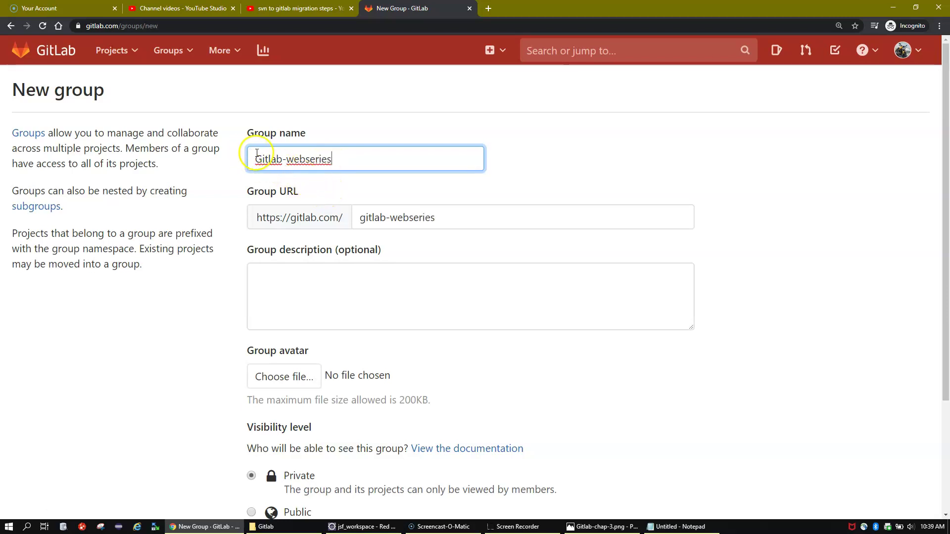
pyautogui.moveTo(339, 159); pyautogui.dragTo(246, 159)
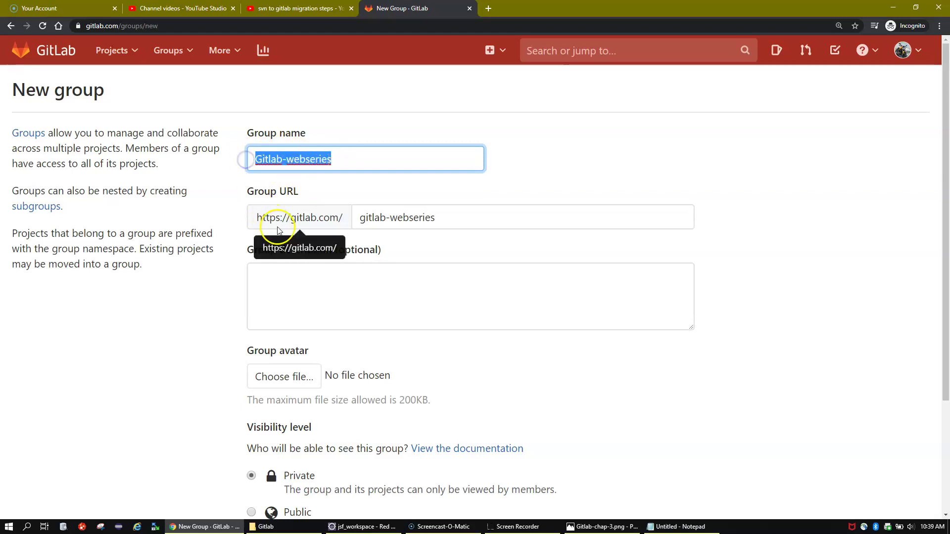
pyautogui.click(320, 287)
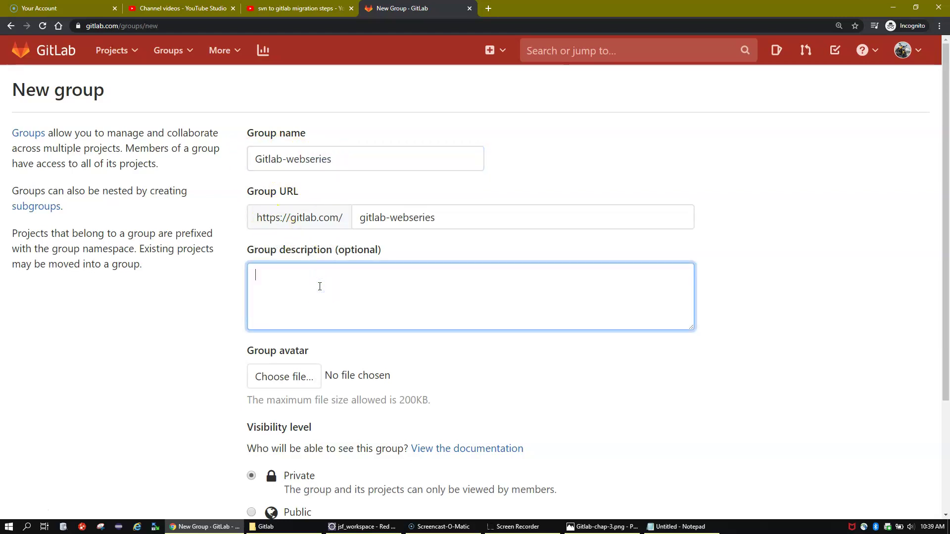
pyautogui.write('New webseries to unders')
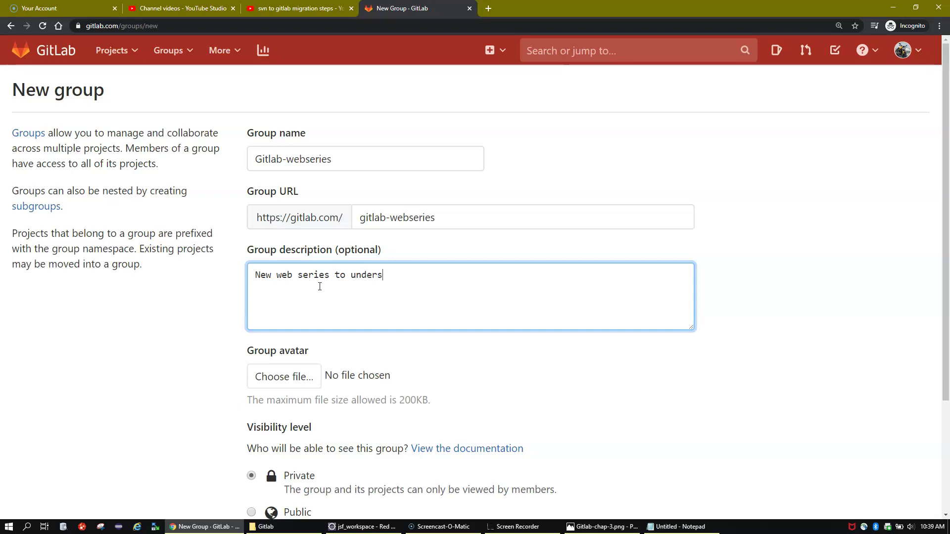
pyautogui.write('with Eclipse or Codeready stuio. Than')
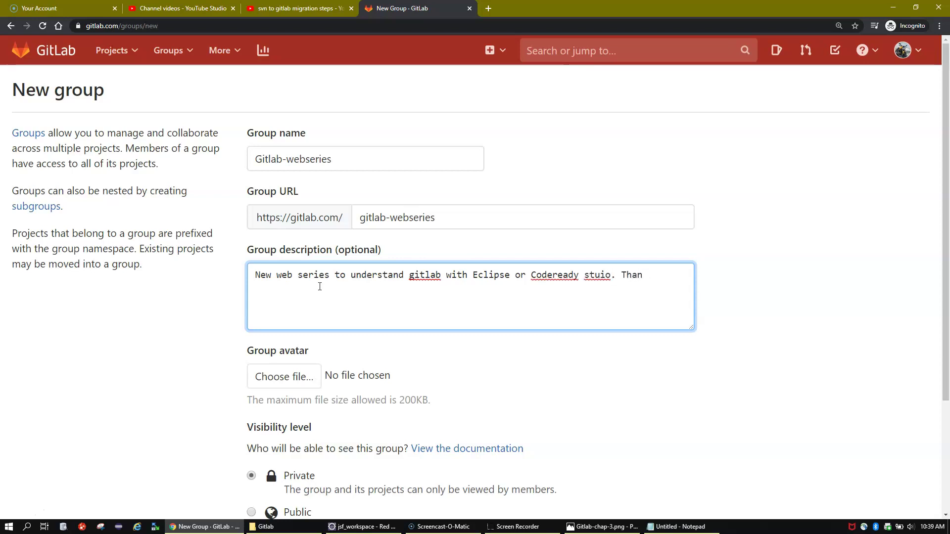
# Set the Gitlab-webseries group's visibility to Public.
pyautogui.click(528, 393)
pyautogui.scroll(-1, 467, 323)
pyautogui.scroll(1, 382, 323)
pyautogui.scroll(-3, 377, 329)
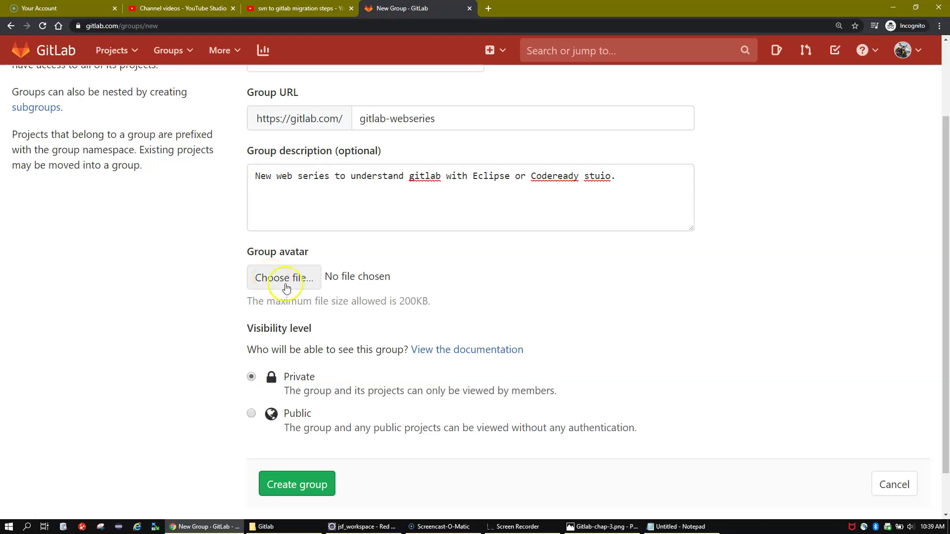
pyautogui.scroll(2, 390, 288)
pyautogui.scroll(-2, 297, 296)
pyautogui.scroll(-2, 296, 296)
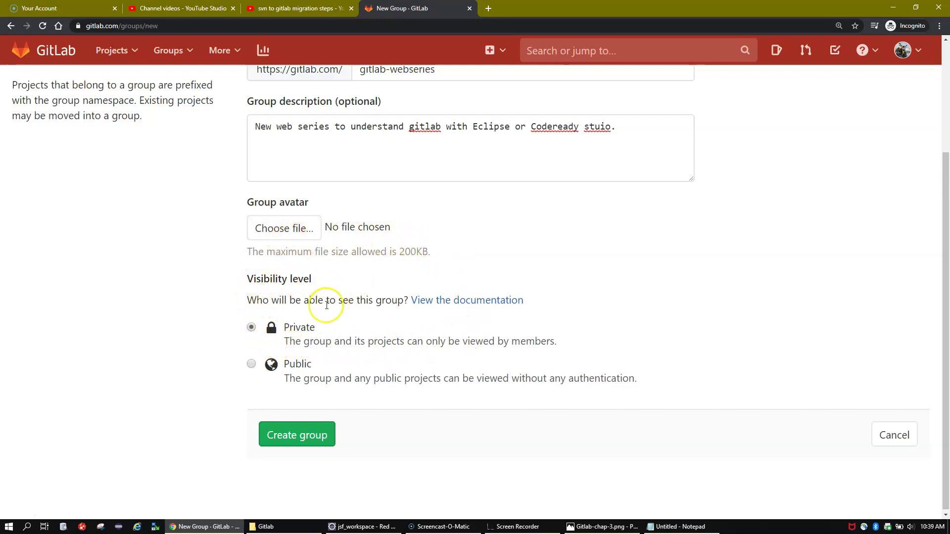
pyautogui.click(250, 364)
# Submit the form to create the Gitlab-webseries group.
pyautogui.click(16, 512)
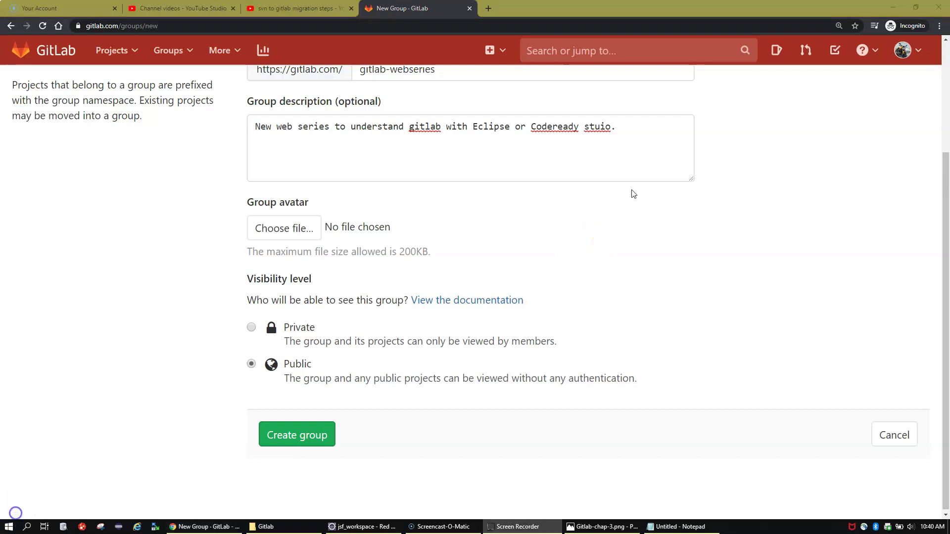
pyautogui.scroll(2, 347, 318)
pyautogui.scroll(-2, 321, 371)
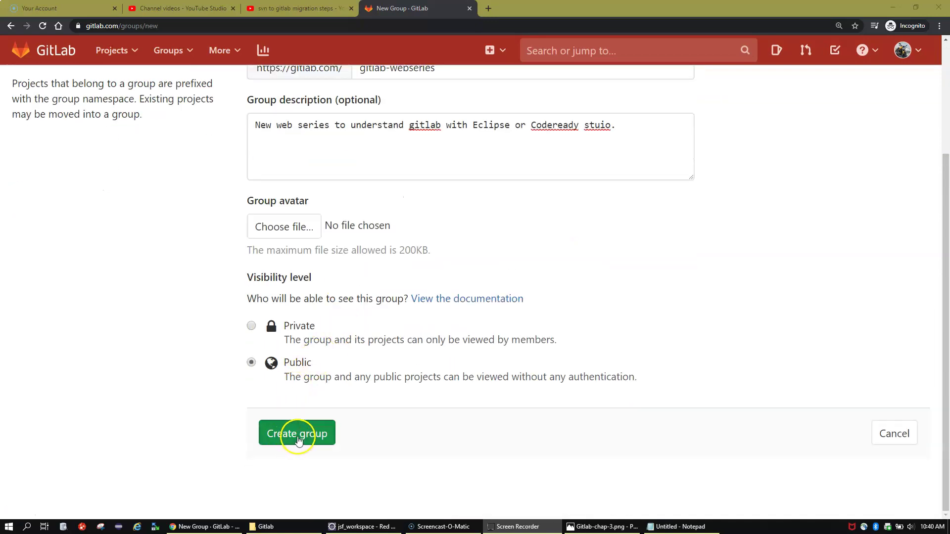
pyautogui.click(307, 434)
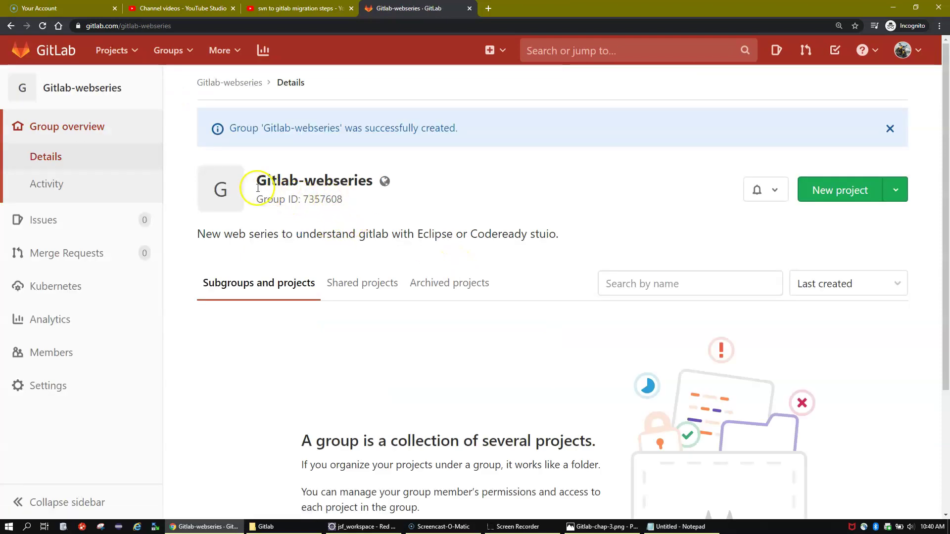
# Review the new Gitlab-webseries group page, confirming it has no subgroups or projects.
pyautogui.scroll(-2, 355, 265)
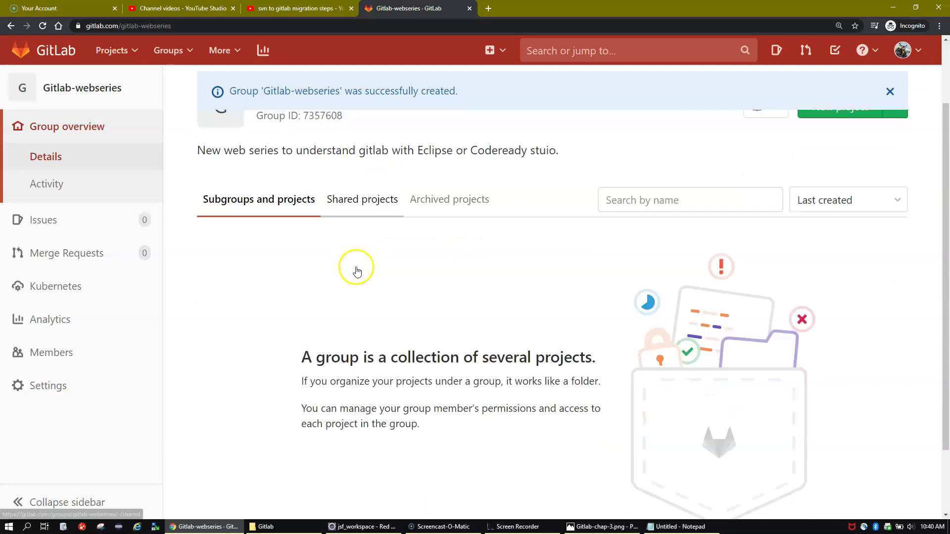
pyautogui.scroll(-2, 463, 229)
pyautogui.scroll(3, 459, 231)
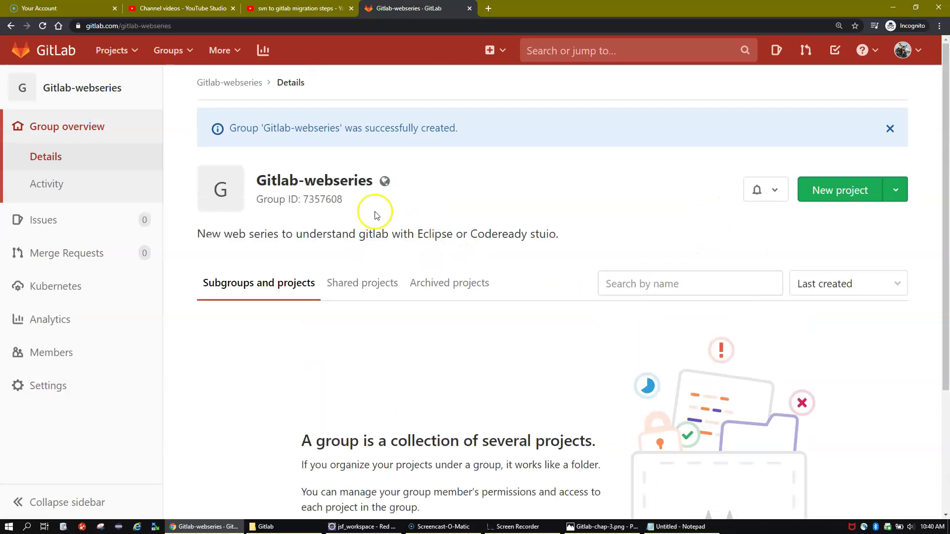
pyautogui.scroll(-3, 424, 312)
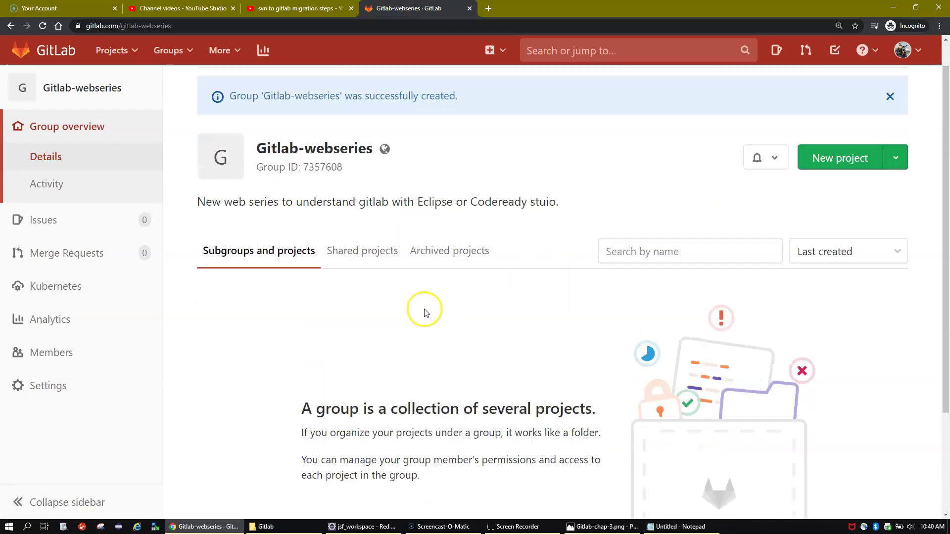
pyautogui.scroll(3, 373, 278)
pyautogui.scroll(-3, 374, 303)
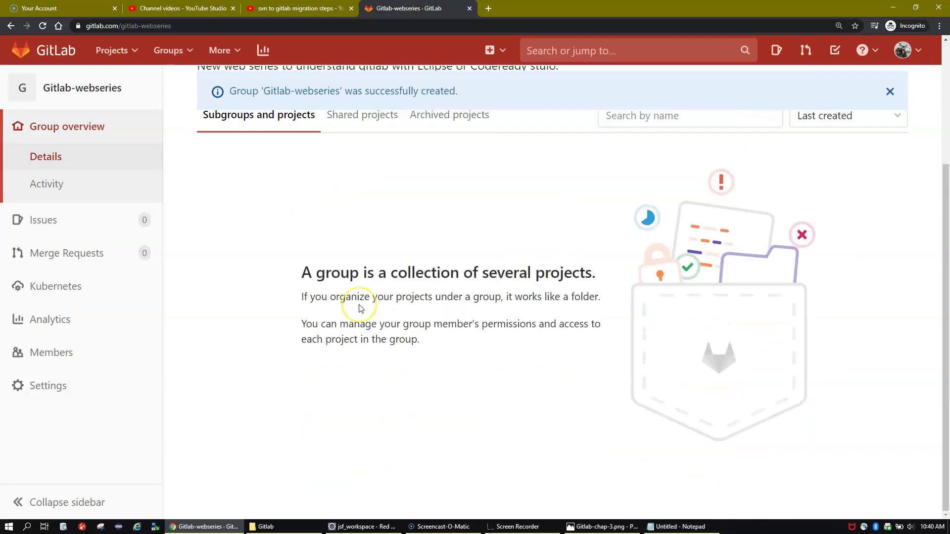
pyautogui.scroll(3, 391, 299)
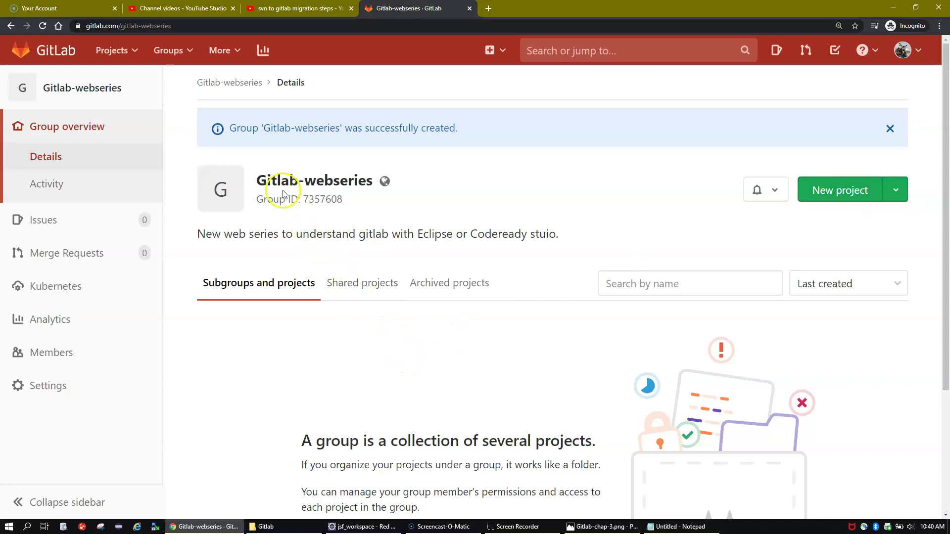
pyautogui.moveTo(257, 181); pyautogui.dragTo(380, 181)
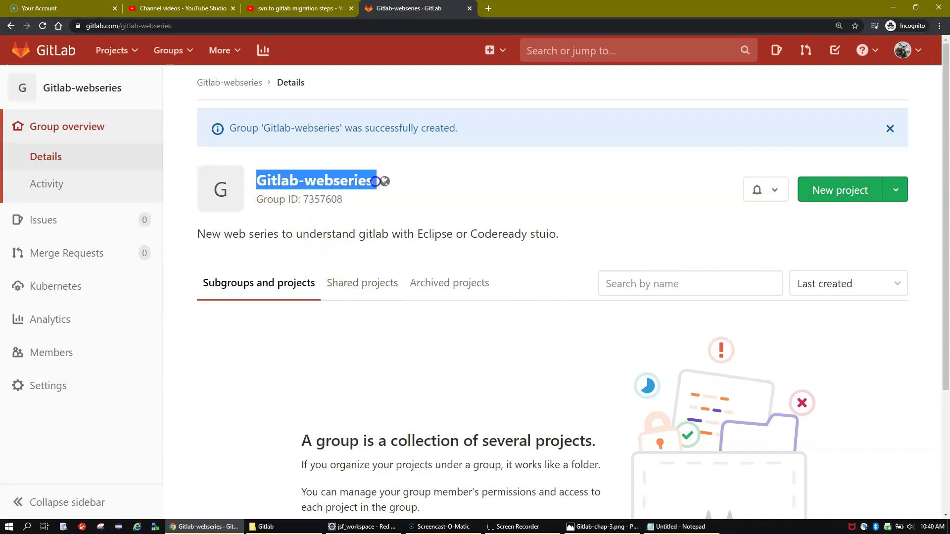
# Open Gitlab-webseries from Your groups, then view the Your projects dashboard.
pyautogui.click(188, 51)
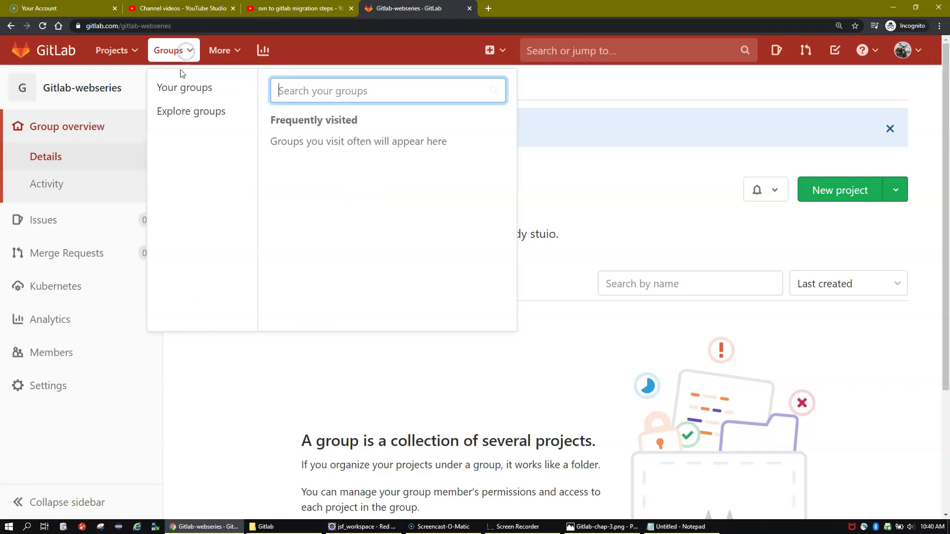
pyautogui.click(180, 88)
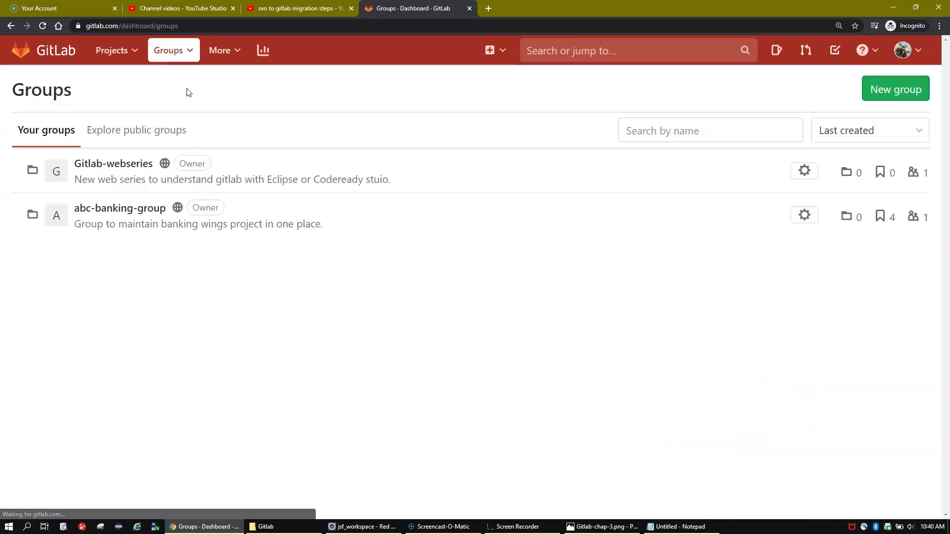
pyautogui.click(127, 168)
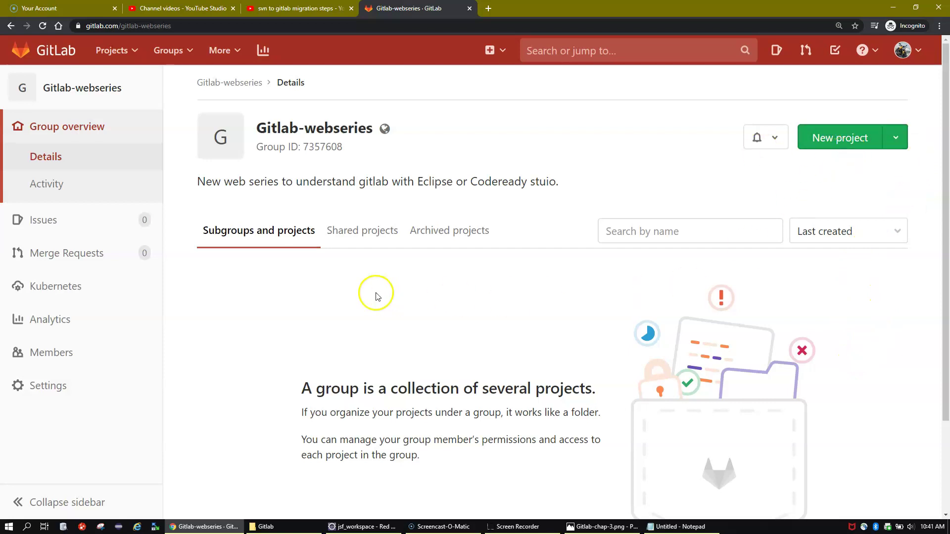
pyautogui.click(170, 50)
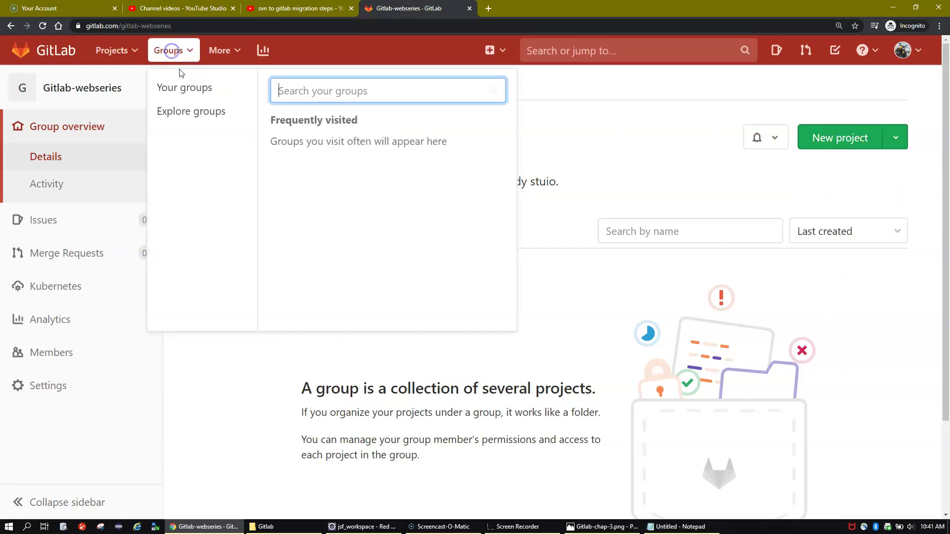
pyautogui.click(115, 54)
pyautogui.click(121, 87)
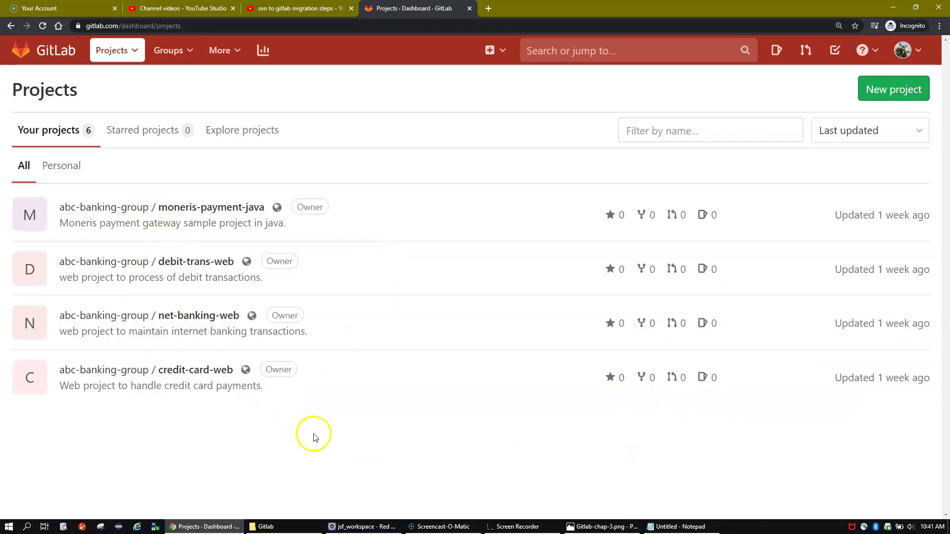
# Start a new project and list its URL namespace choices, including gitlab-webseries.
pyautogui.click(502, 51)
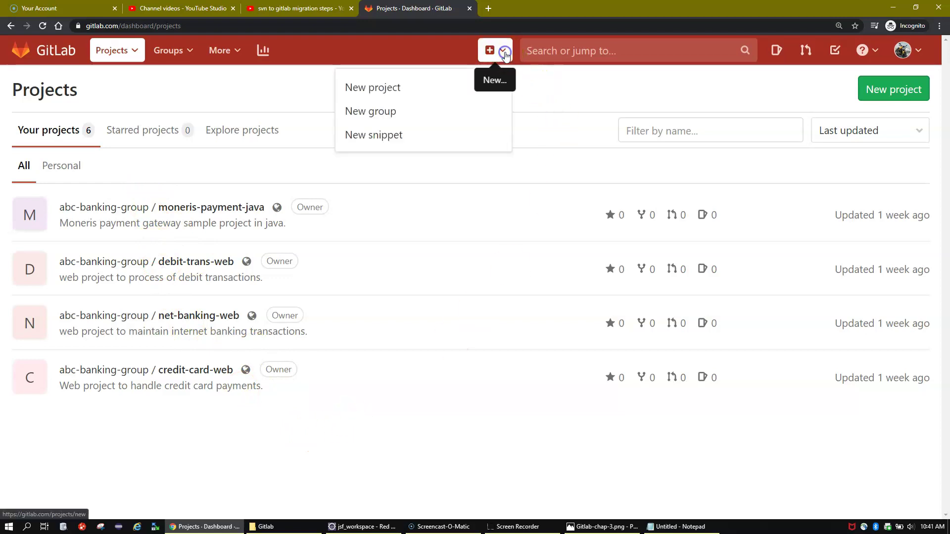
pyautogui.click(418, 88)
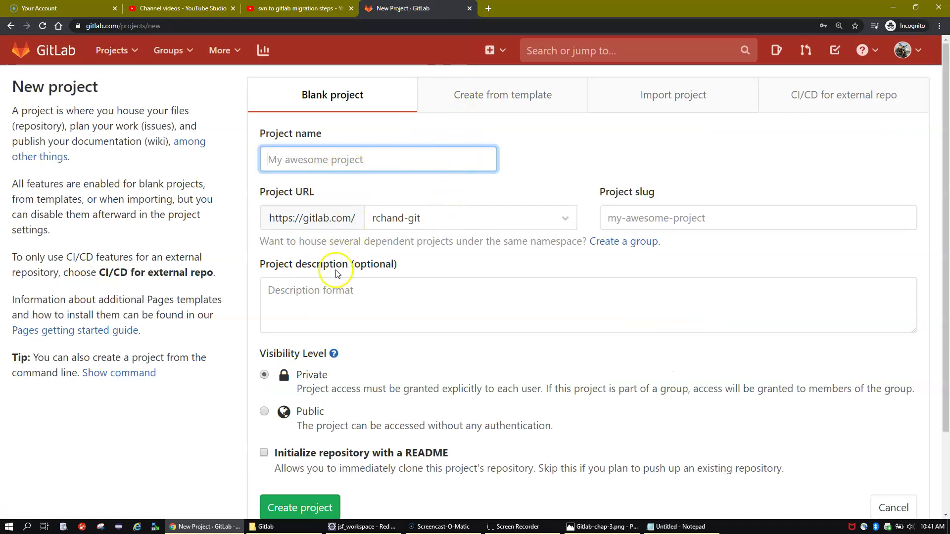
pyautogui.click(437, 219)
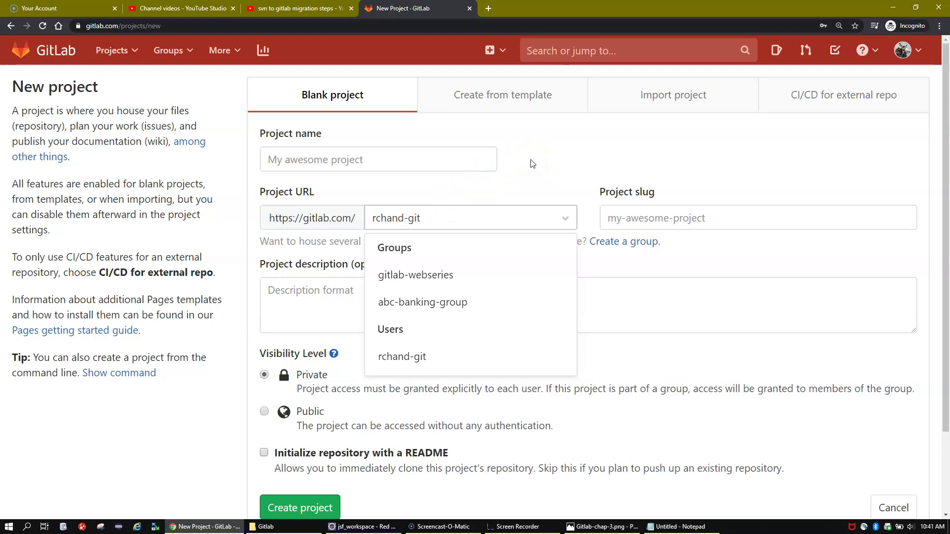
# Start a new project from the Gitlab-webseries group page so it targets that namespace.
pyautogui.click(189, 50)
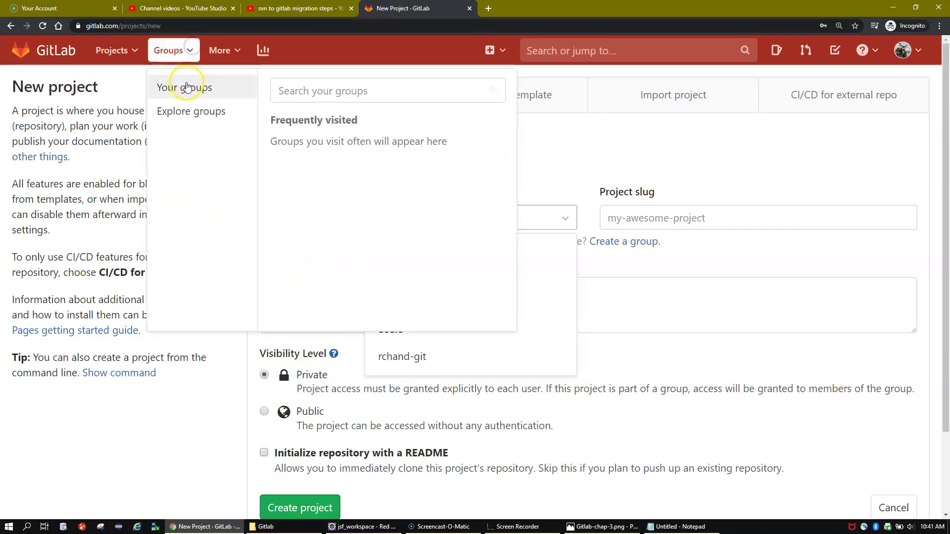
pyautogui.click(188, 86)
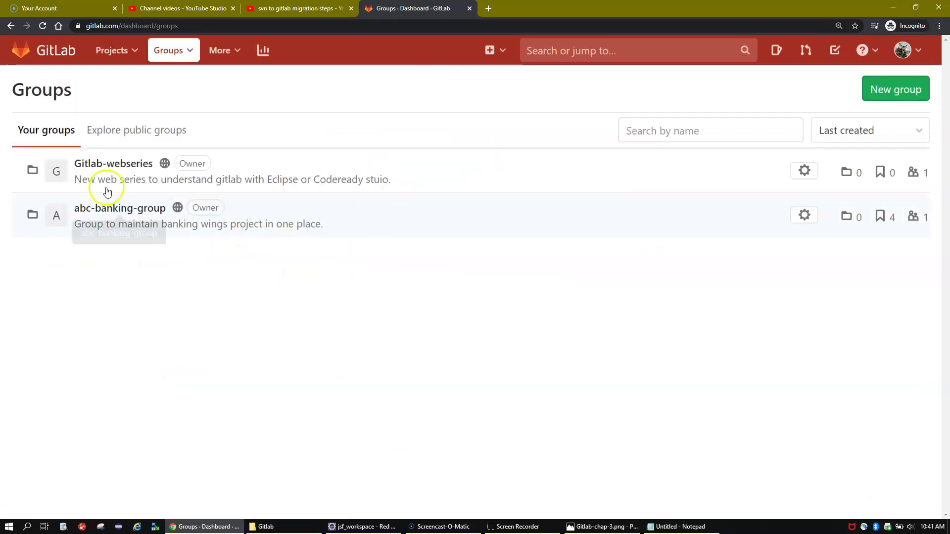
pyautogui.click(109, 164)
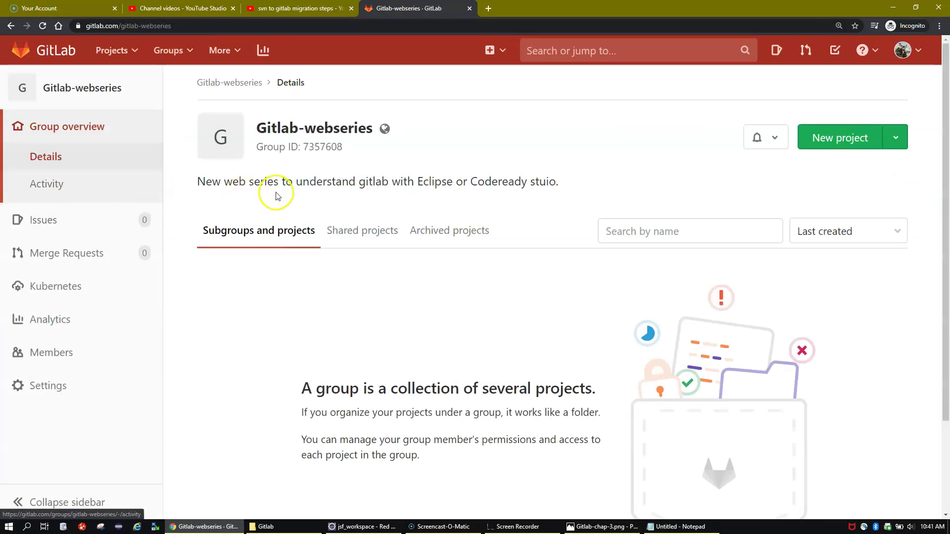
pyautogui.scroll(-2, 438, 181)
pyautogui.scroll(2, 693, 193)
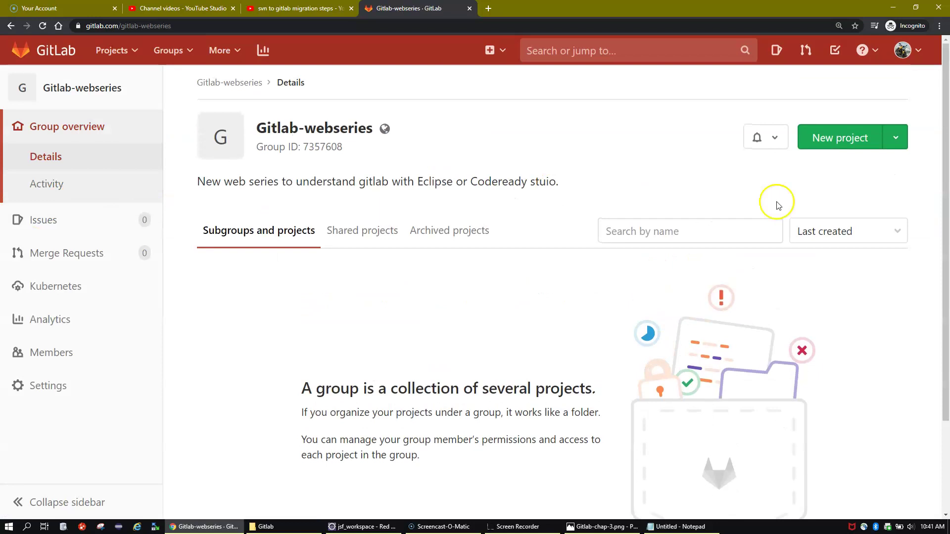
pyautogui.click(858, 138)
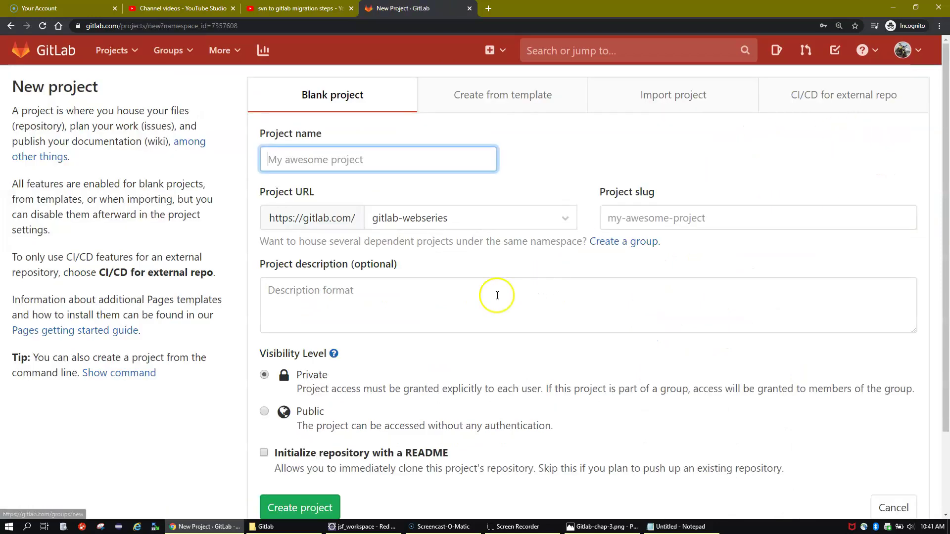
pyautogui.click(386, 300)
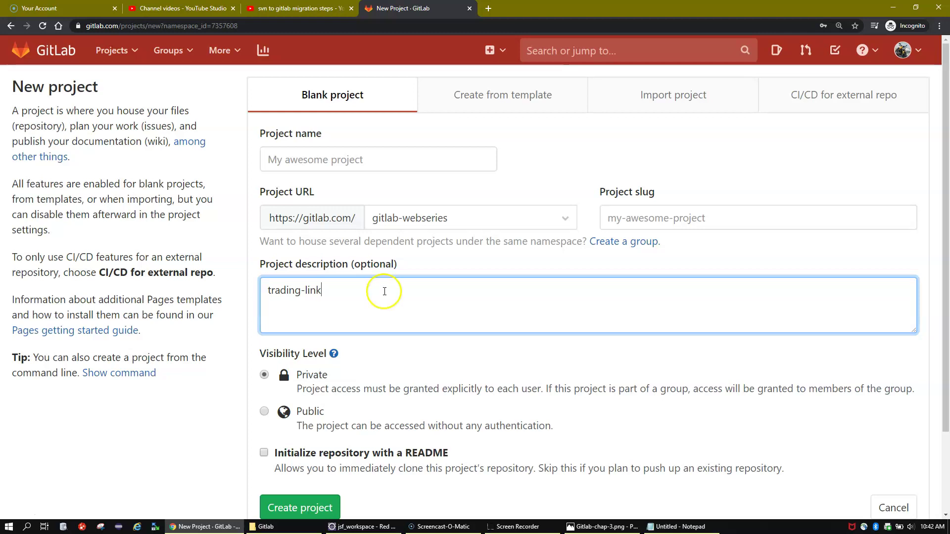
# Move the misplaced 'trading-link' text out of the description and into Project name.
pyautogui.moveTo(345, 293); pyautogui.dragTo(239, 287)
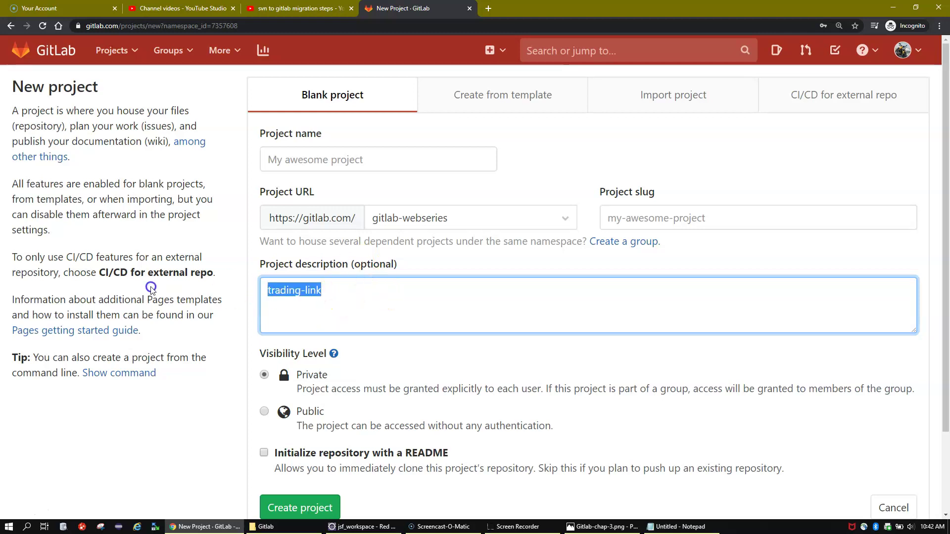
pyautogui.hotkey('ctrl', 'x')
pyautogui.click(333, 159)
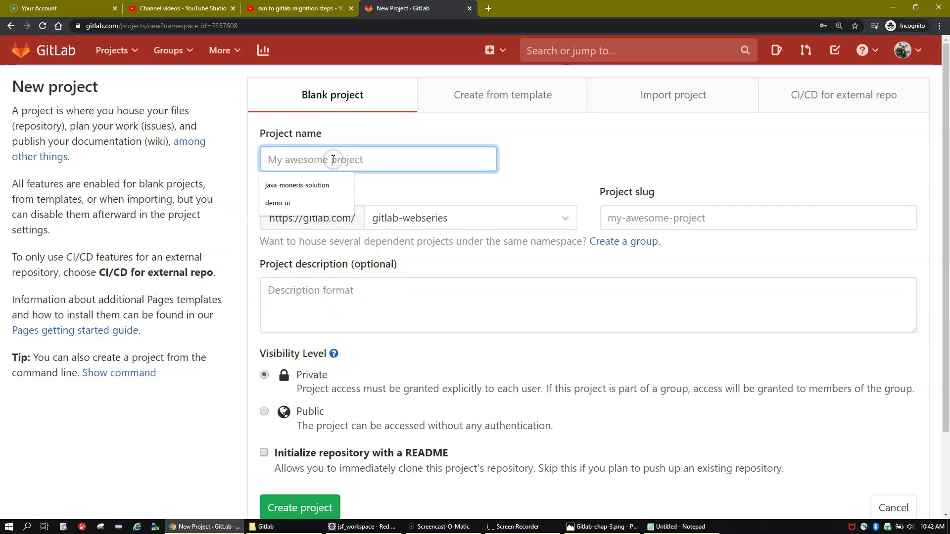
pyautogui.hotkey('ctrl', 'v')
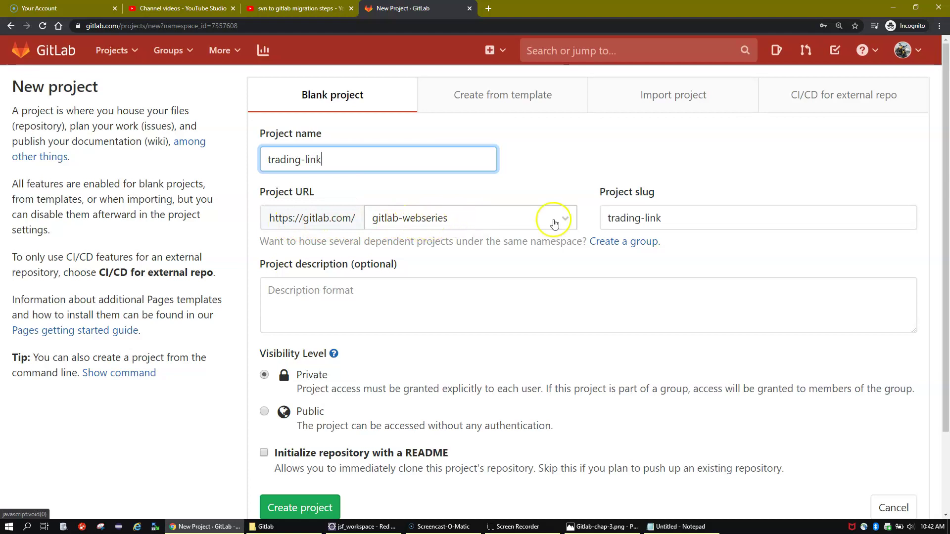
# Check the auto-filled trading-link slug and enter the description 'Sample web project.'.
pyautogui.moveTo(685, 219); pyautogui.dragTo(475, 217)
pyautogui.click(674, 219)
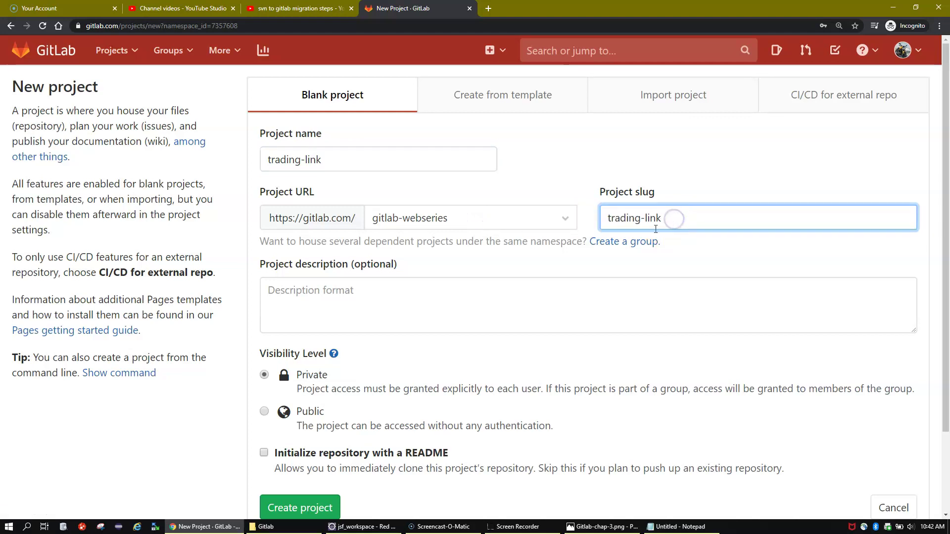
pyautogui.click(410, 295)
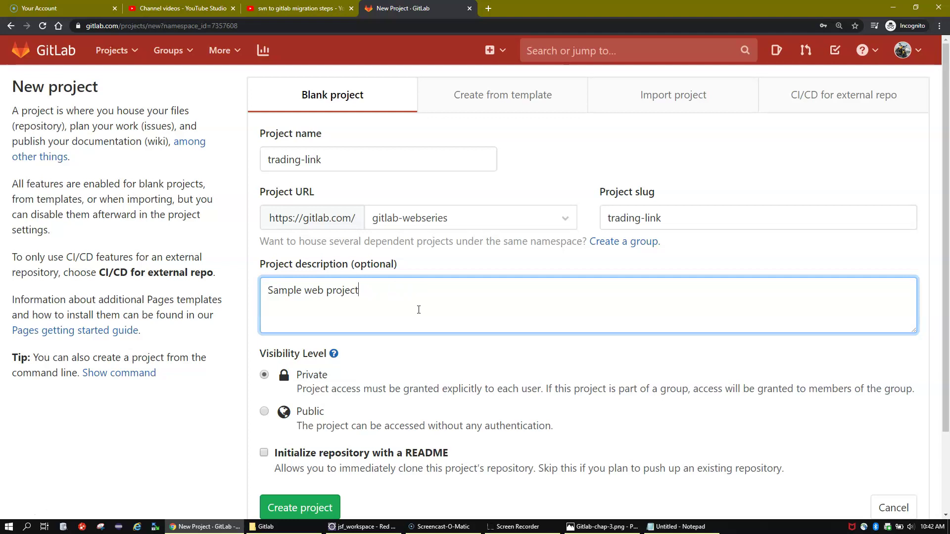
pyautogui.scroll(-2, 376, 317)
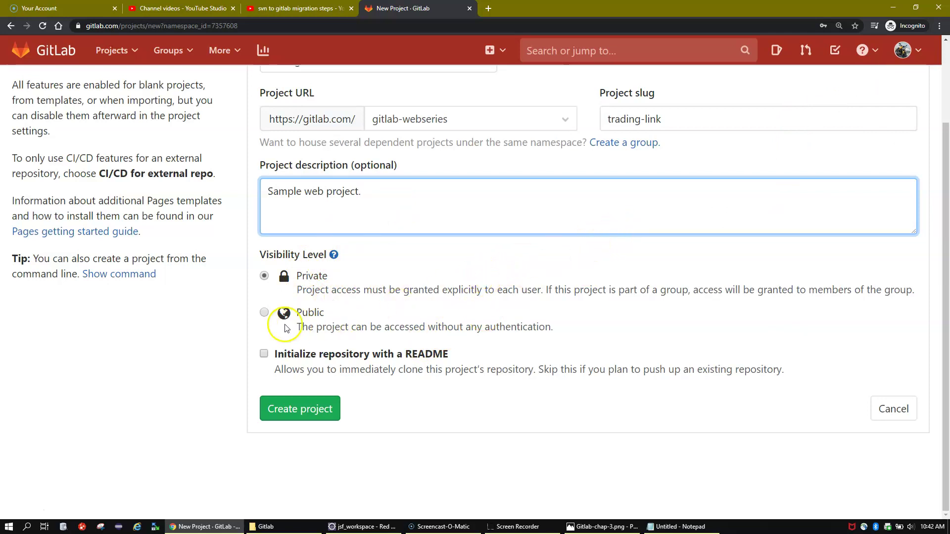
# Set trading-link's visibility to Public and create the project with a README.
pyautogui.click(264, 313)
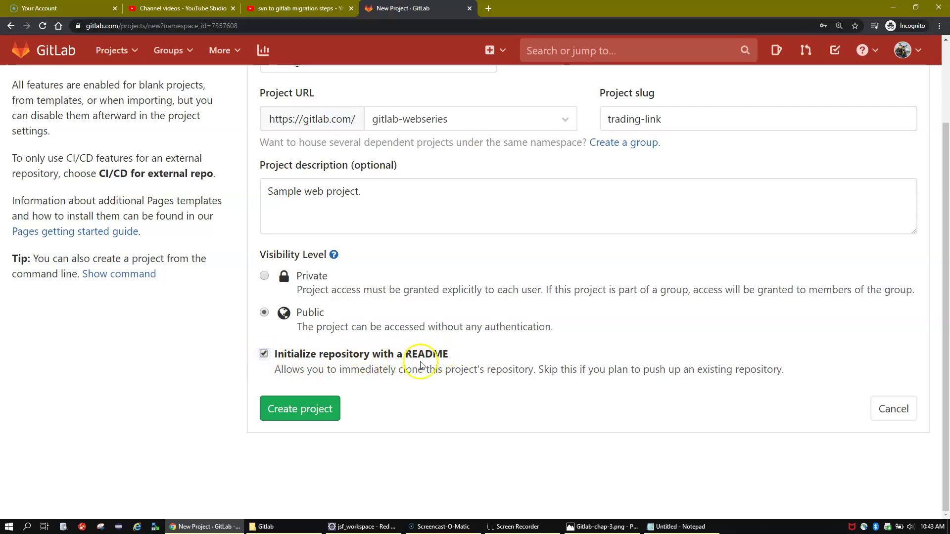
pyautogui.scroll(2, 446, 301)
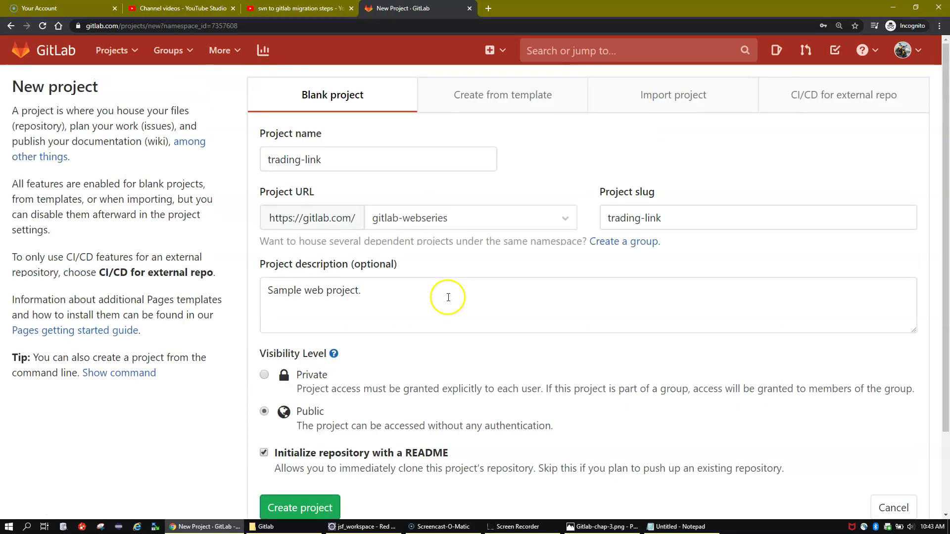
pyautogui.scroll(-2, 448, 297)
pyautogui.click(319, 408)
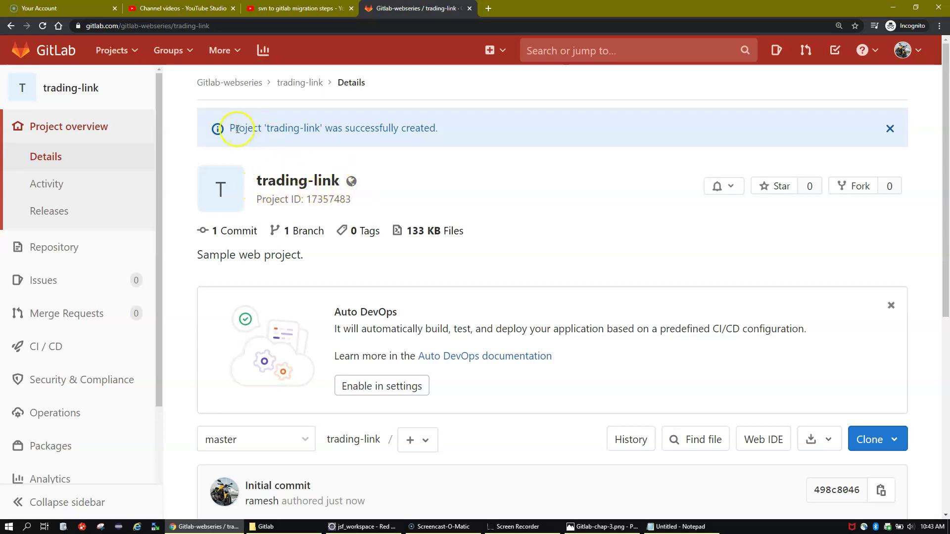
pyautogui.moveTo(233, 129); pyautogui.dragTo(286, 129)
pyautogui.scroll(-2, 310, 219)
pyautogui.scroll(-2, 311, 219)
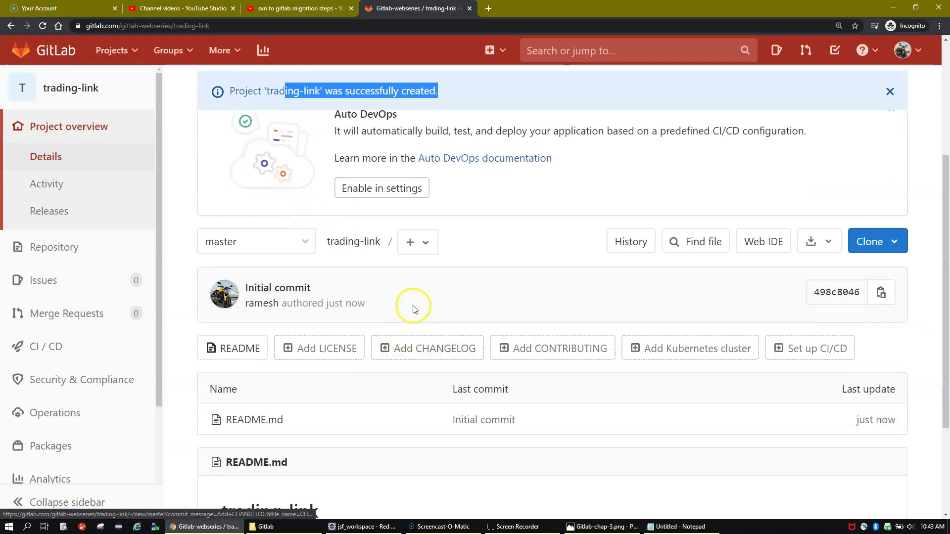
pyautogui.scroll(-3, 331, 295)
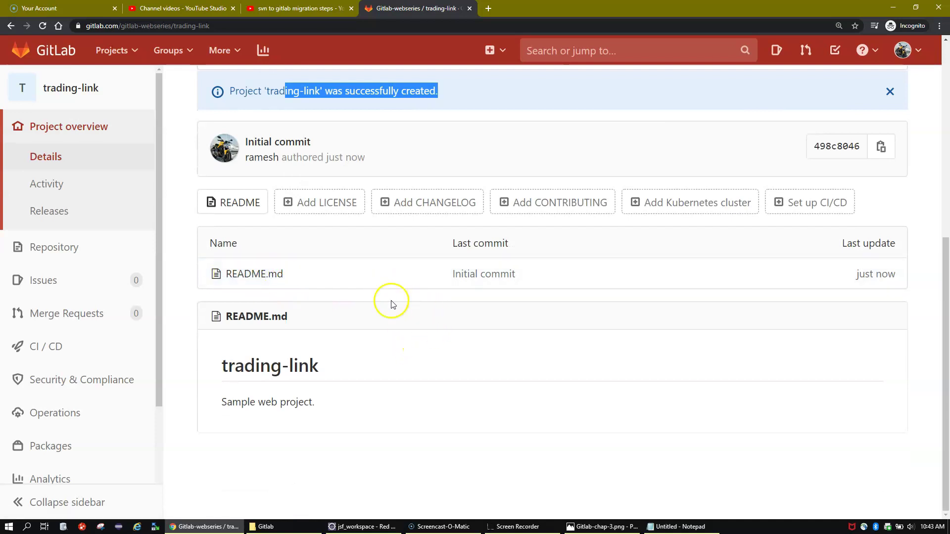
pyautogui.scroll(4, 426, 314)
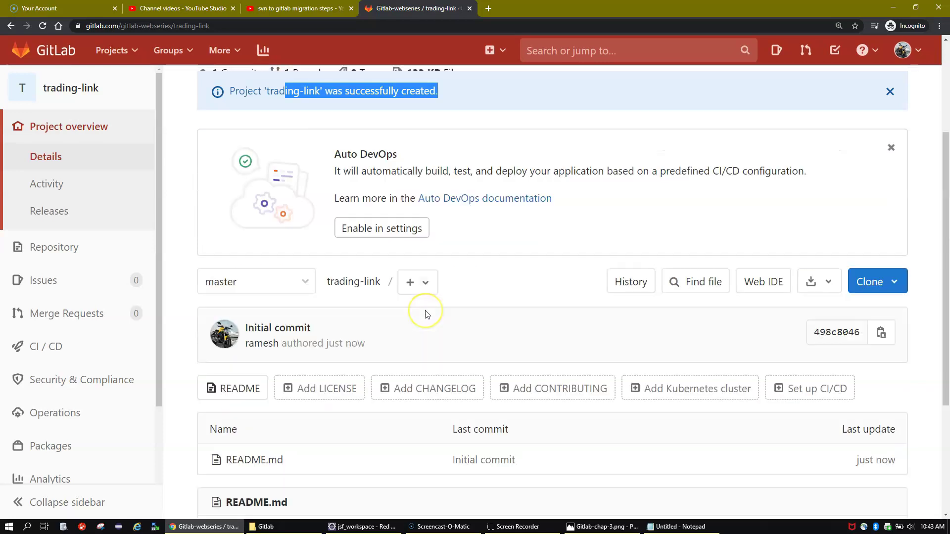
pyautogui.scroll(3, 424, 312)
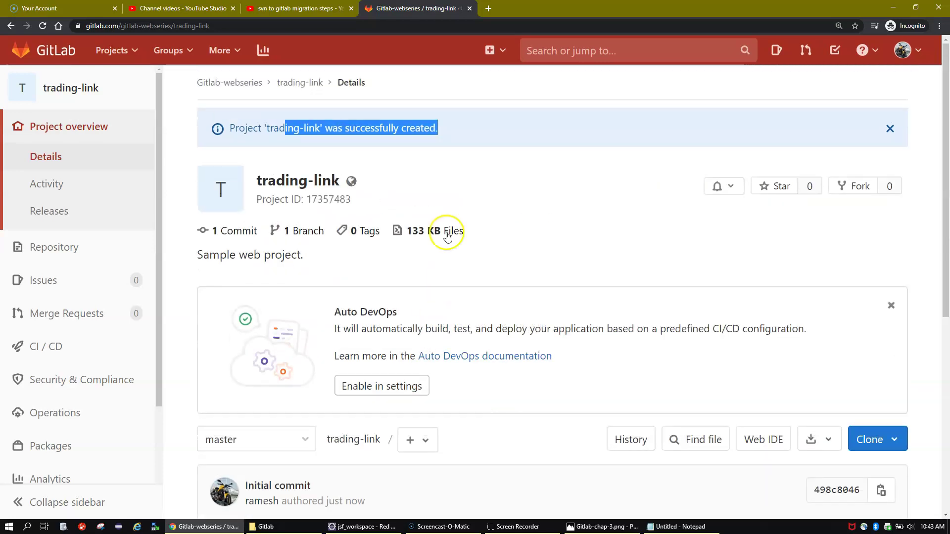
pyautogui.click(441, 143)
pyautogui.moveTo(463, 129); pyautogui.dragTo(215, 130)
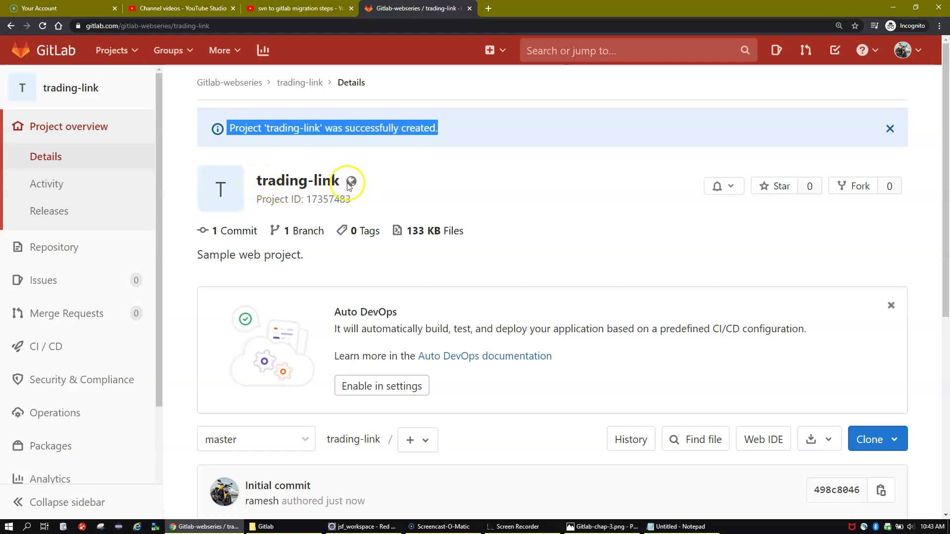
pyautogui.moveTo(256, 186); pyautogui.dragTo(338, 177)
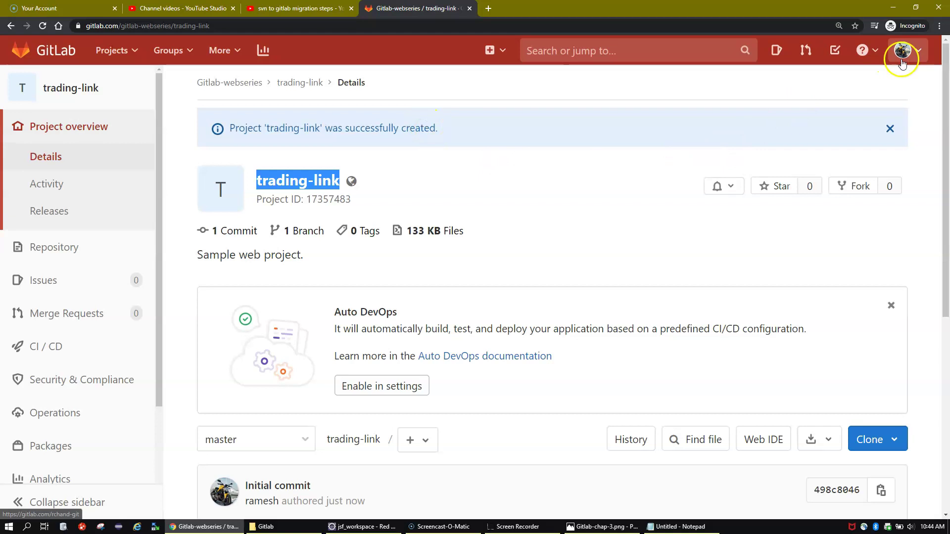
pyautogui.click(178, 51)
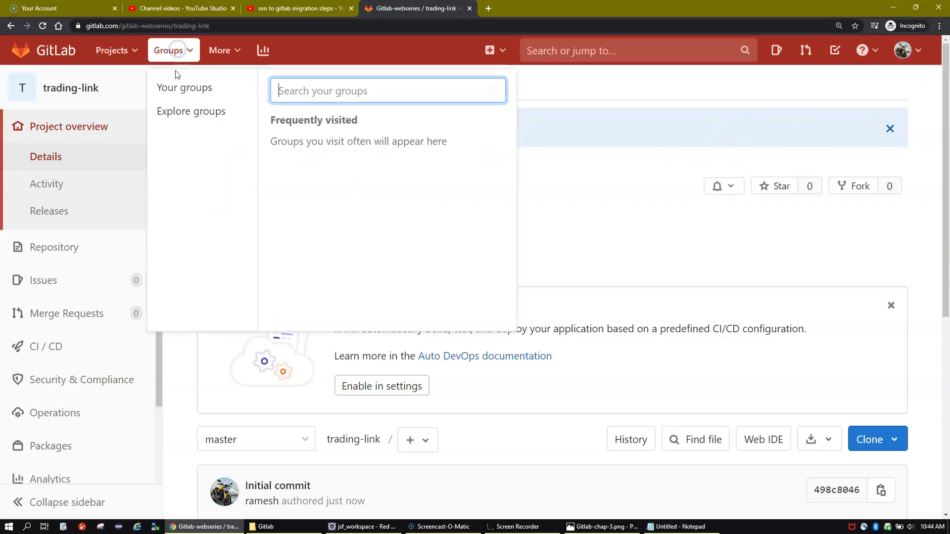
pyautogui.click(170, 87)
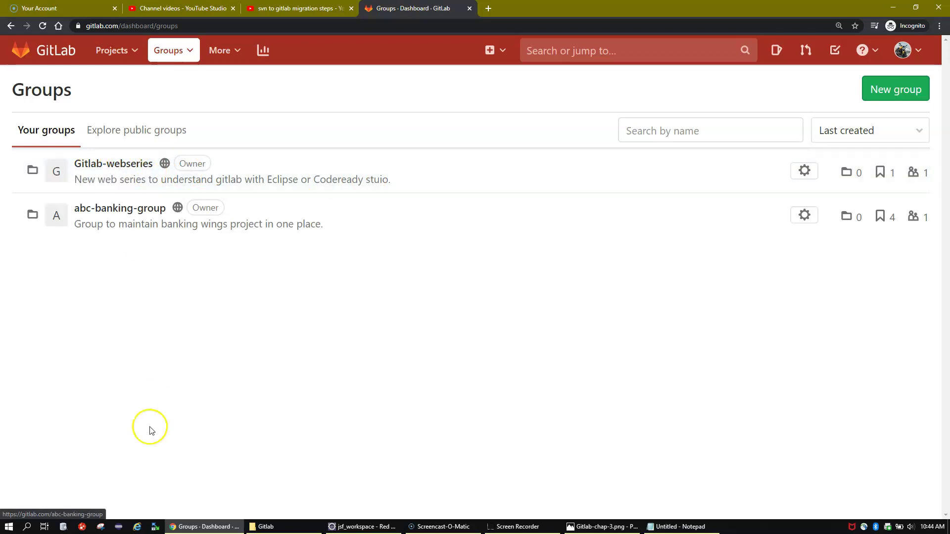
pyautogui.click(137, 166)
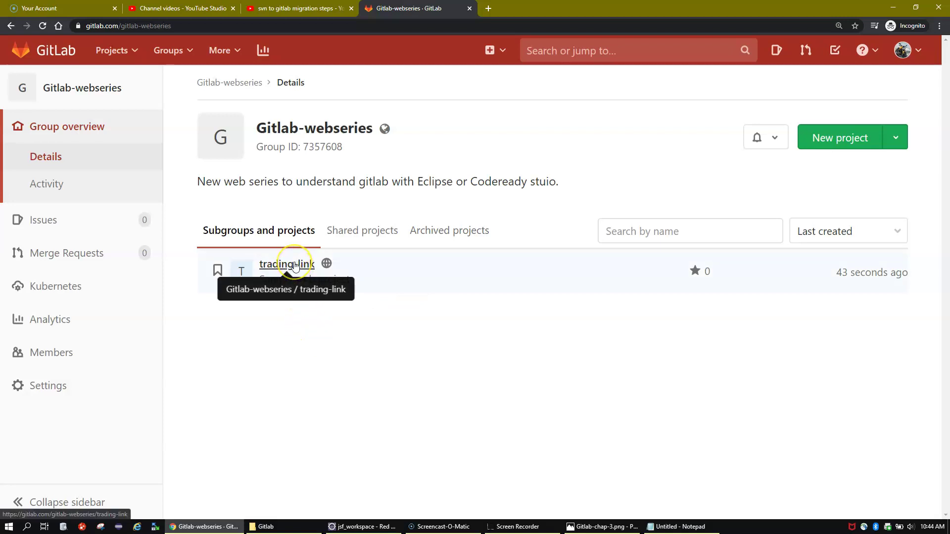
pyautogui.click(127, 50)
pyautogui.click(129, 90)
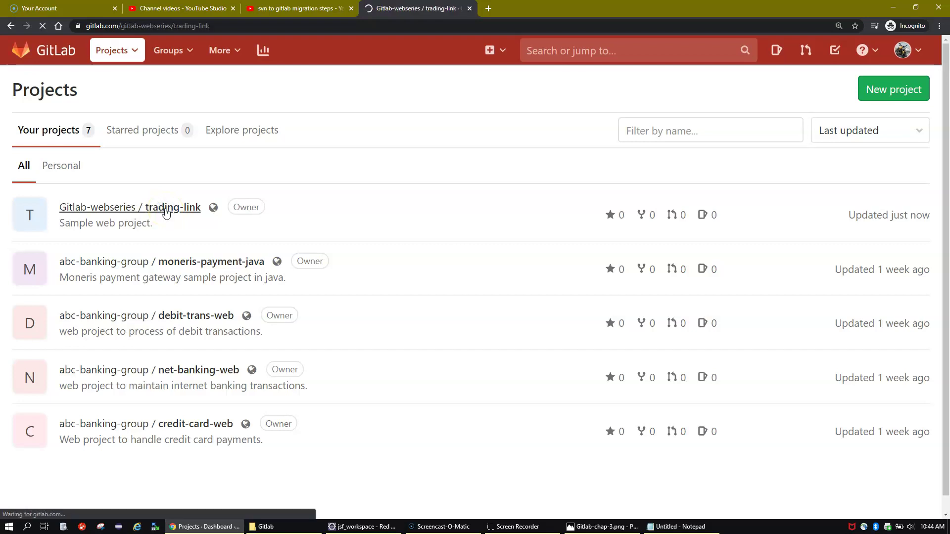
pyautogui.click(241, 25)
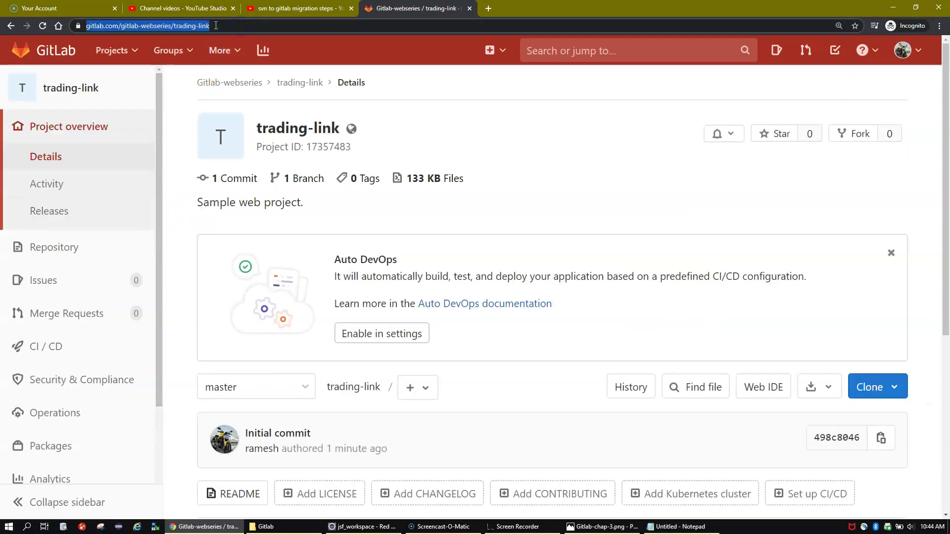